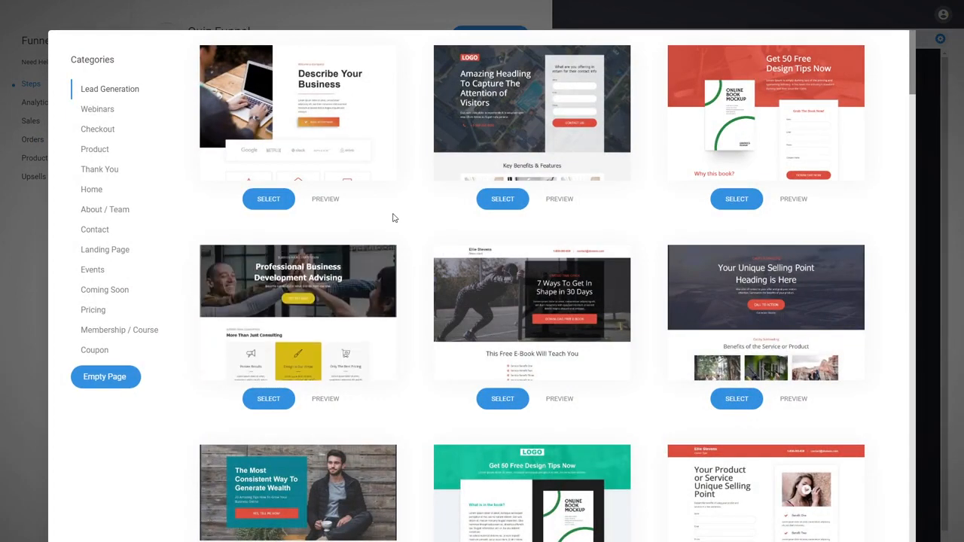
- Add a page named Result 1 to the funnel from the "Thank you for reaching out!" thank-you template
{"action": "left_click", "coordinate": [91, 172]}
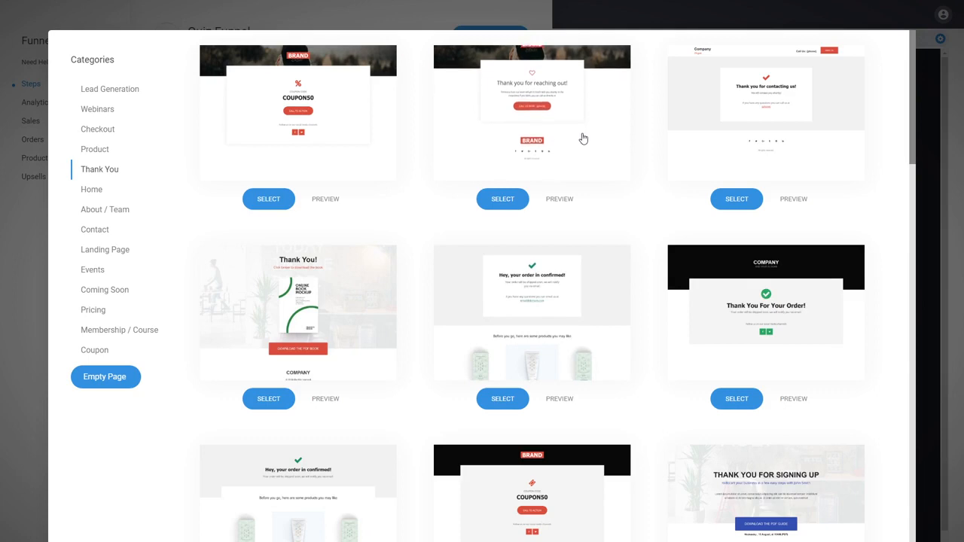
{"action": "left_click", "coordinate": [503, 199]}
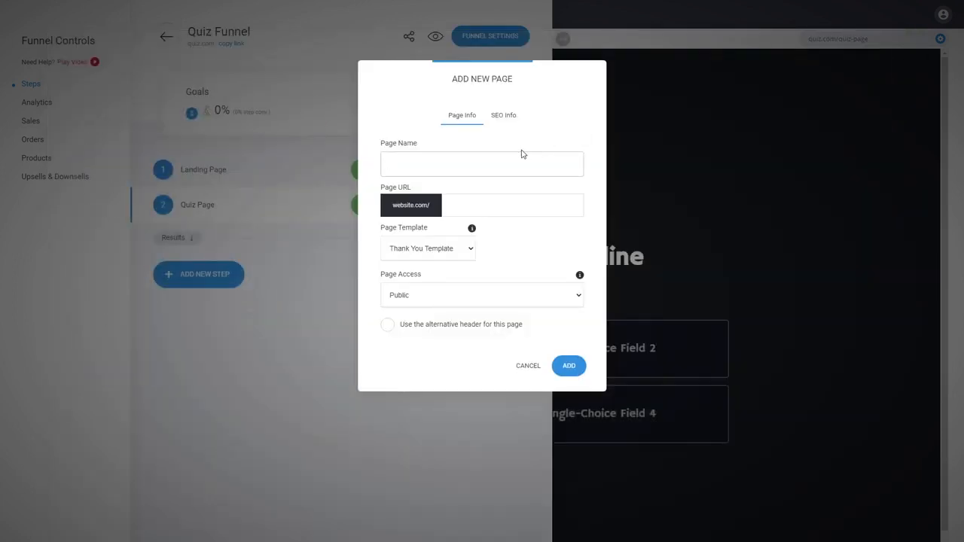
{"action": "type", "text": "Result 1"}
{"action": "left_click", "coordinate": [569, 365]}
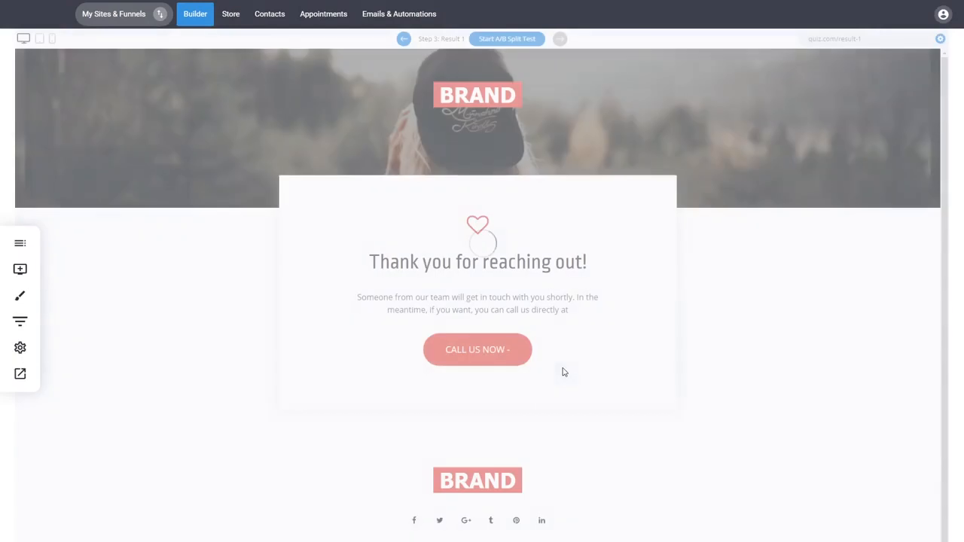
{"action": "triple_click", "coordinate": [526, 264]}
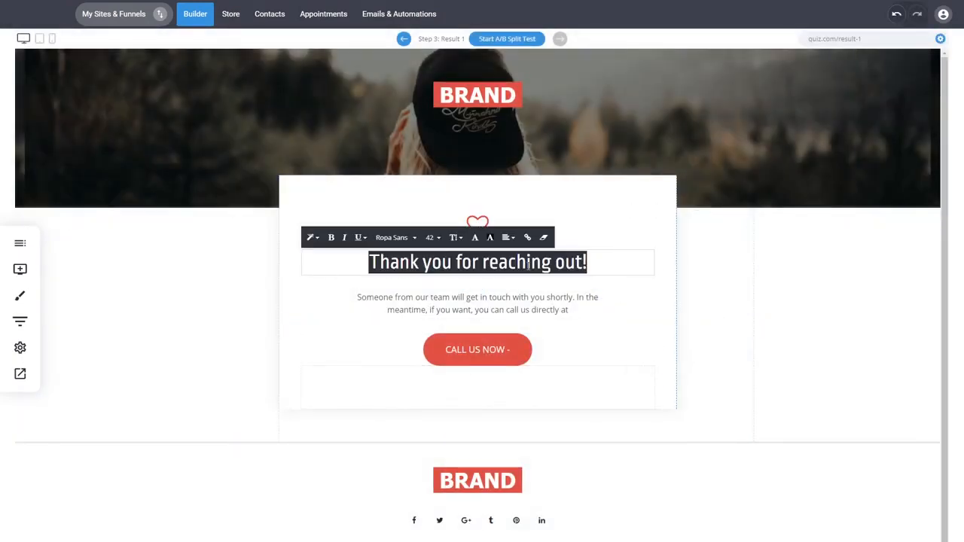
{"action": "left_click", "coordinate": [768, 338]}
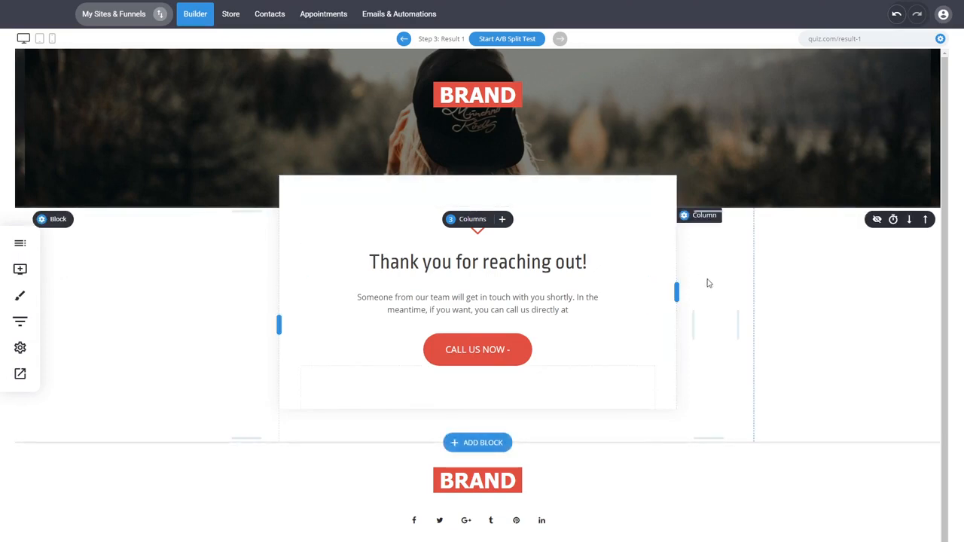
- Add a new funnel step named Results 2 from the drone "Heading About The Promo You Run" product template
{"action": "left_click", "coordinate": [19, 320]}
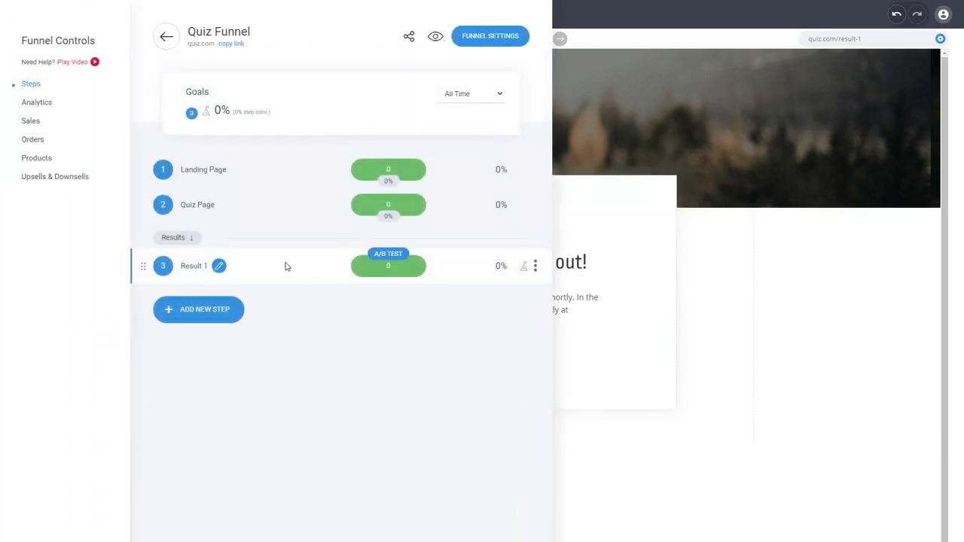
{"action": "left_click", "coordinate": [224, 318]}
{"action": "left_click", "coordinate": [297, 303]}
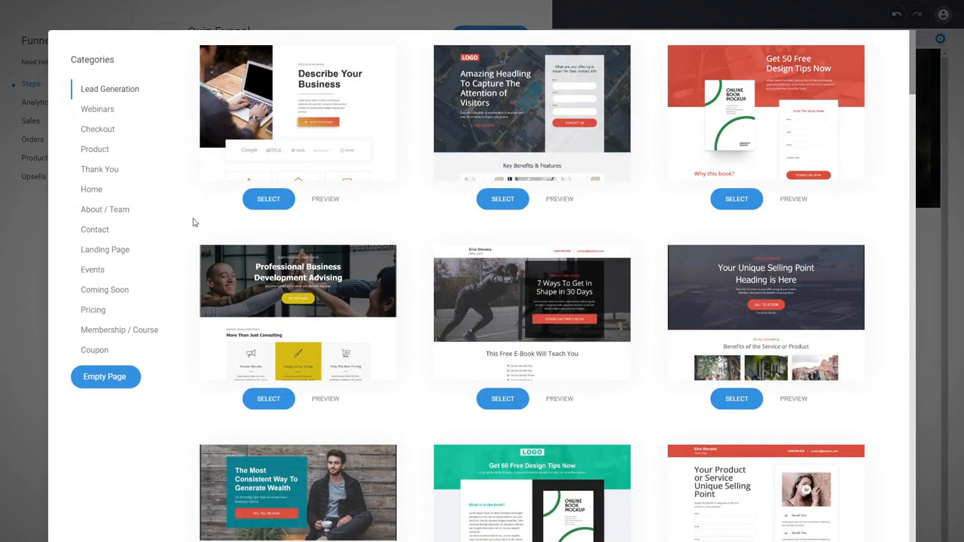
{"action": "left_click", "coordinate": [101, 152]}
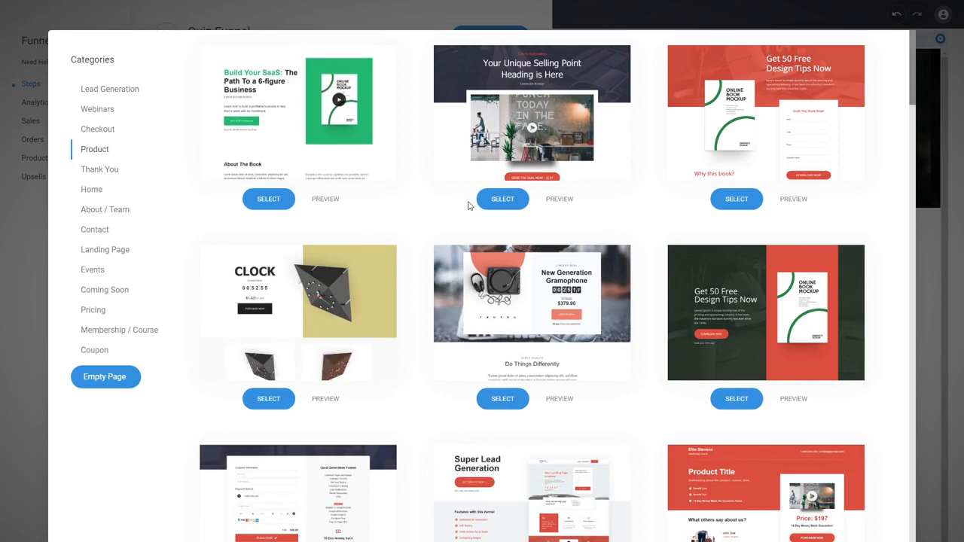
{"action": "scroll", "coordinate": [429, 217], "scroll_direction": "down", "scroll_amount": 3}
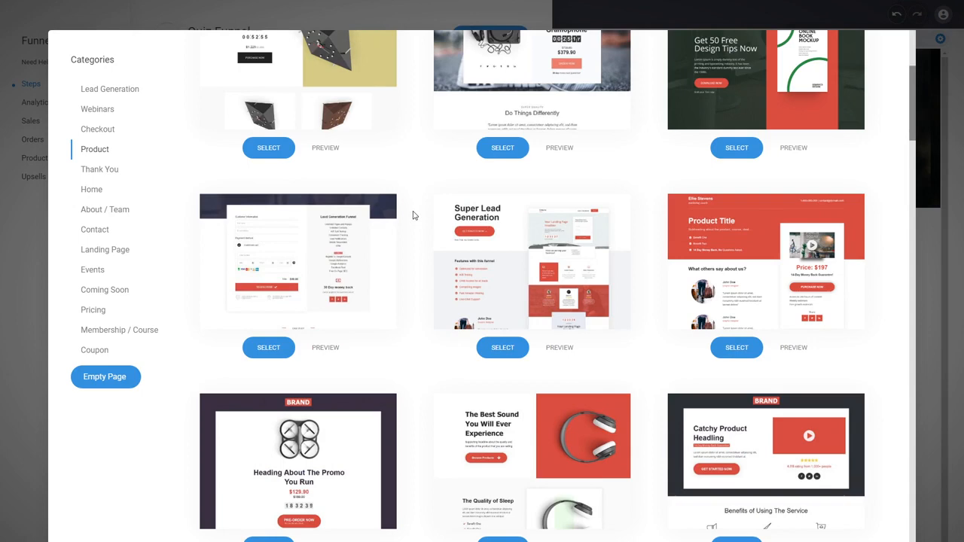
{"action": "scroll", "coordinate": [412, 216], "scroll_direction": "down", "scroll_amount": 2}
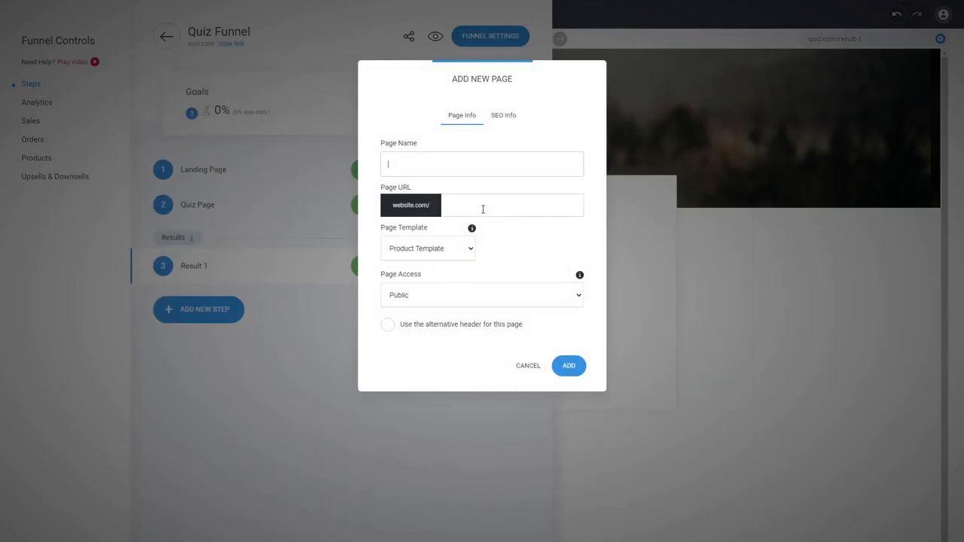
{"action": "type", "text": "sults 2"}
{"action": "left_click", "coordinate": [569, 365]}
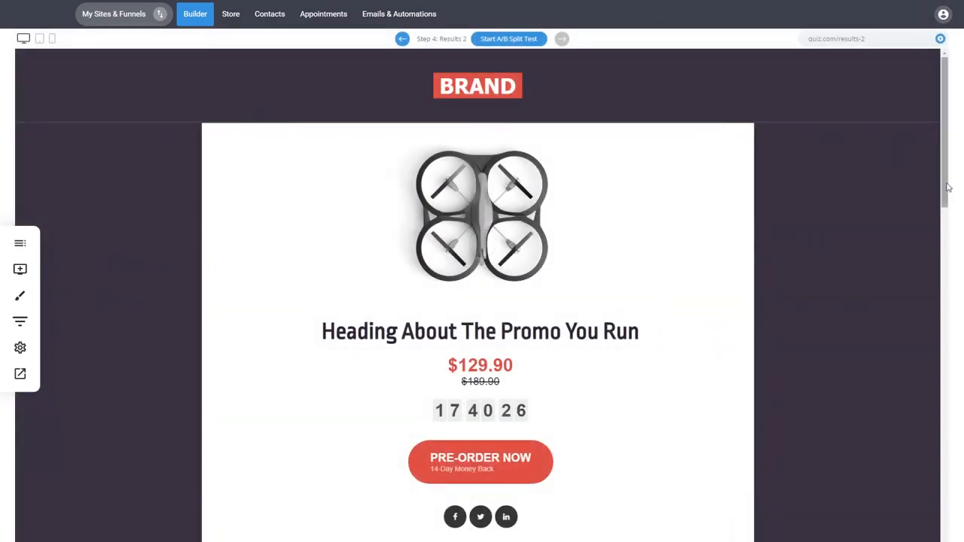
- Examine the Results 2 product page from top to bottom, including the settings of its main drone image
{"action": "mouse_move", "coordinate": [947, 186]}
{"action": "left_mouse_down"}
{"action": "mouse_move", "coordinate": [934, 370]}
{"action": "mouse_move", "coordinate": [947, 178]}
{"action": "left_mouse_up"}
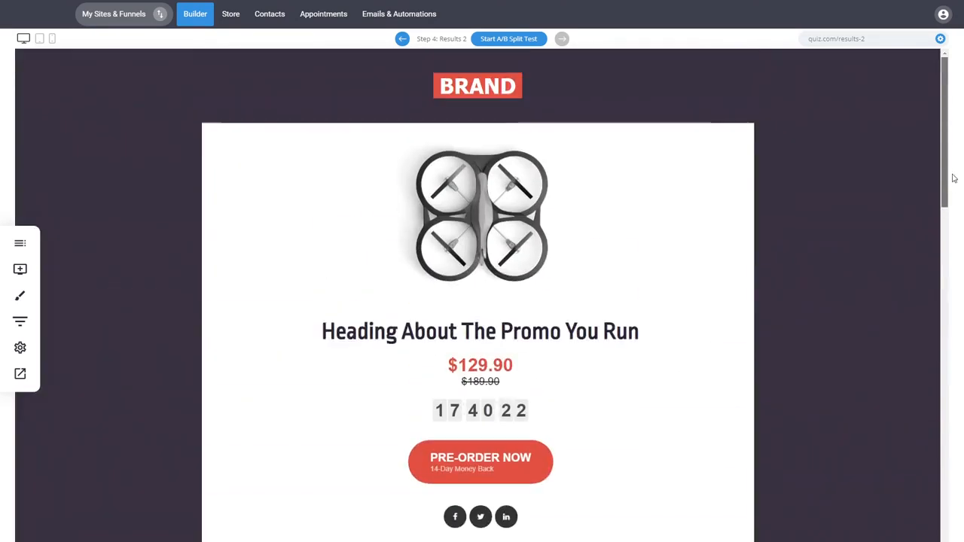
{"action": "left_click", "coordinate": [525, 244]}
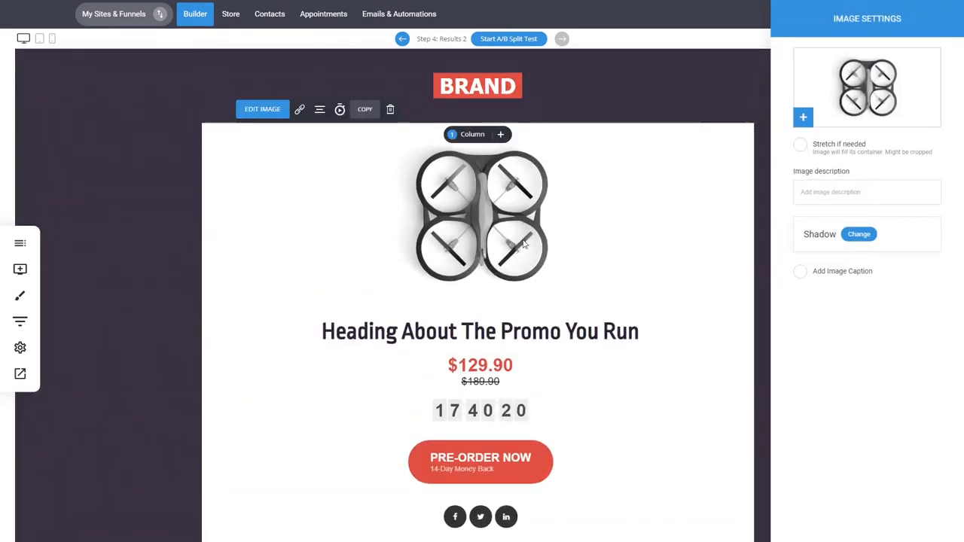
{"action": "left_click", "coordinate": [639, 229]}
{"action": "left_click_drag", "start_coordinate": [946, 184], "coordinate": [919, 541]}
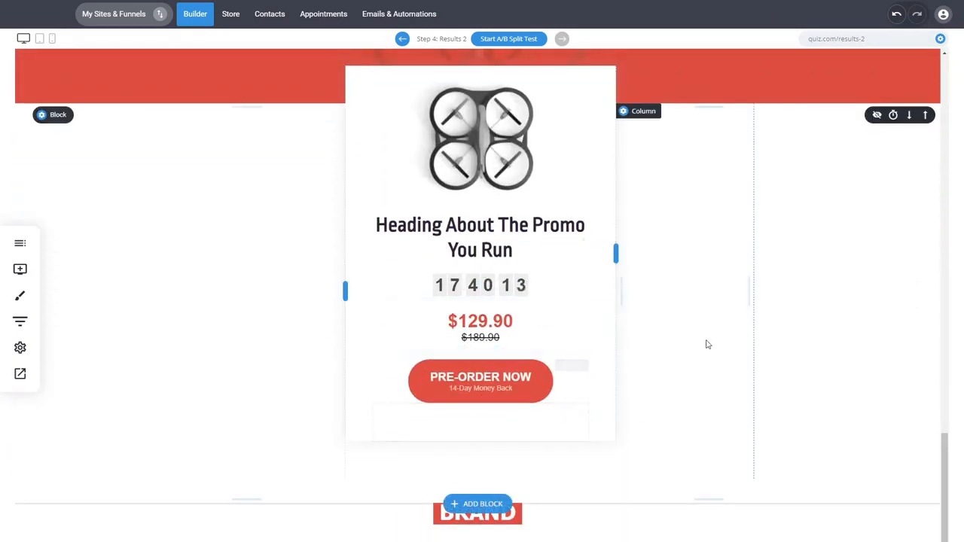
{"action": "scroll", "coordinate": [727, 342], "scroll_direction": "up", "scroll_amount": 9}
{"action": "scroll", "coordinate": [818, 352], "scroll_direction": "up", "scroll_amount": 10}
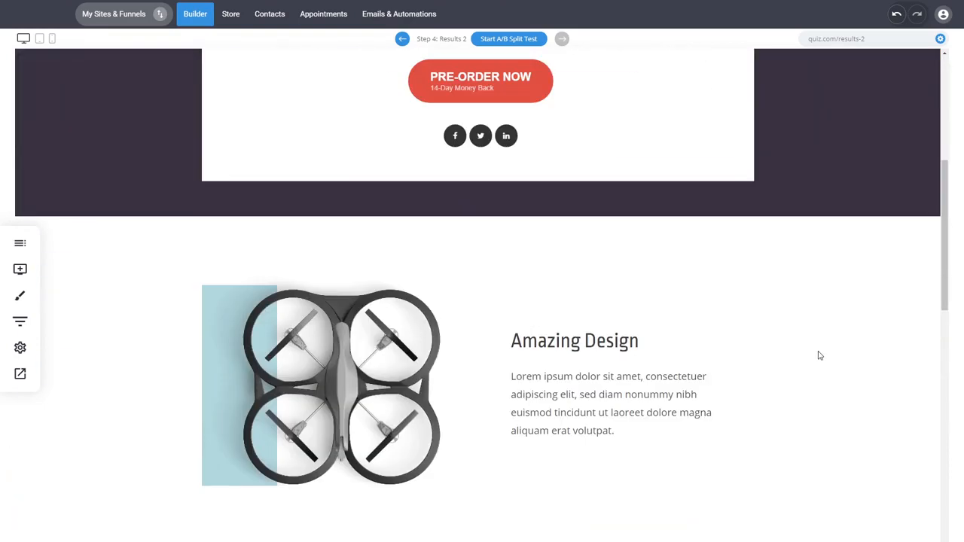
{"action": "scroll", "coordinate": [850, 343], "scroll_direction": "up", "scroll_amount": 2}
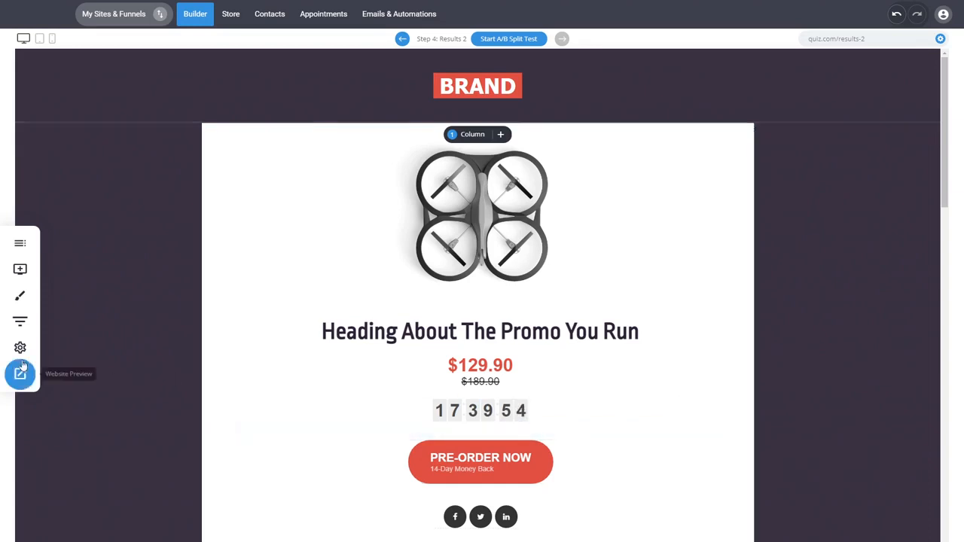
- Add a new funnel step named Results 3 from the "Payment Title" checkout template
{"action": "left_click", "coordinate": [20, 322]}
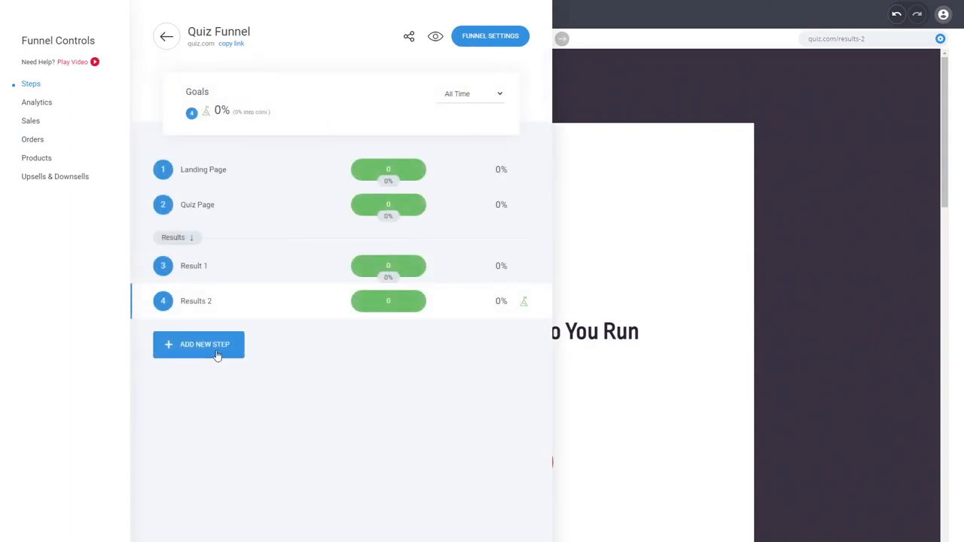
{"action": "left_click", "coordinate": [217, 354]}
{"action": "left_click", "coordinate": [299, 342]}
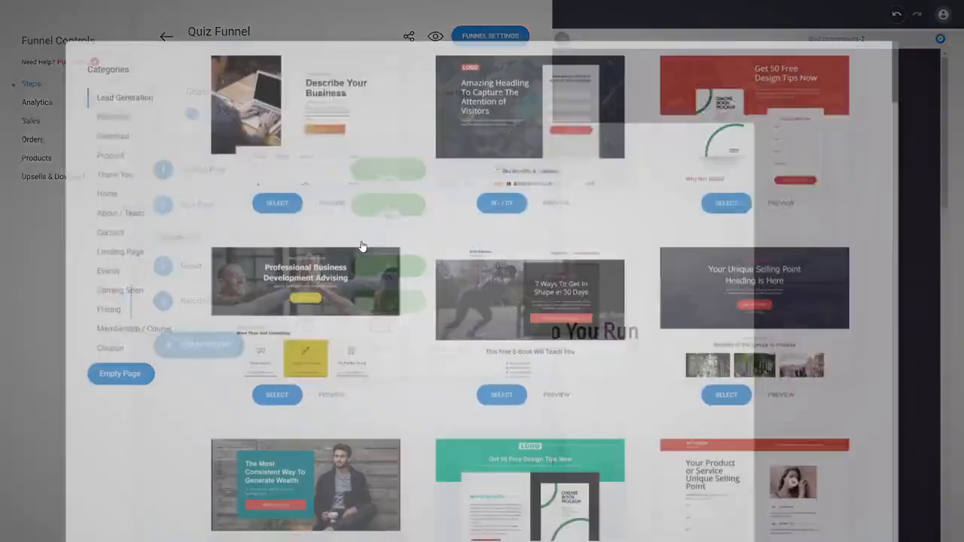
{"action": "left_click", "coordinate": [98, 132]}
{"action": "scroll", "coordinate": [652, 245], "scroll_direction": "down", "scroll_amount": 3}
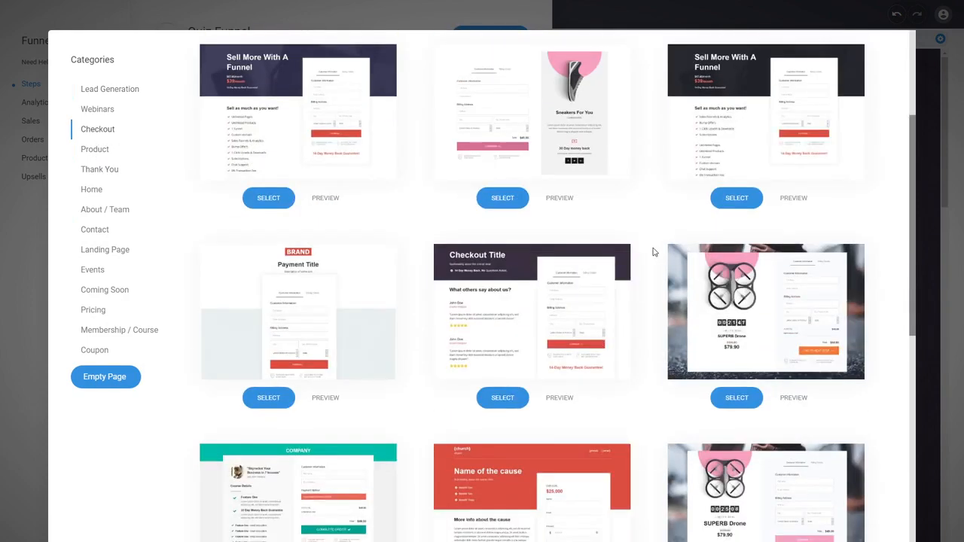
{"action": "scroll", "coordinate": [654, 253], "scroll_direction": "down", "scroll_amount": 7}
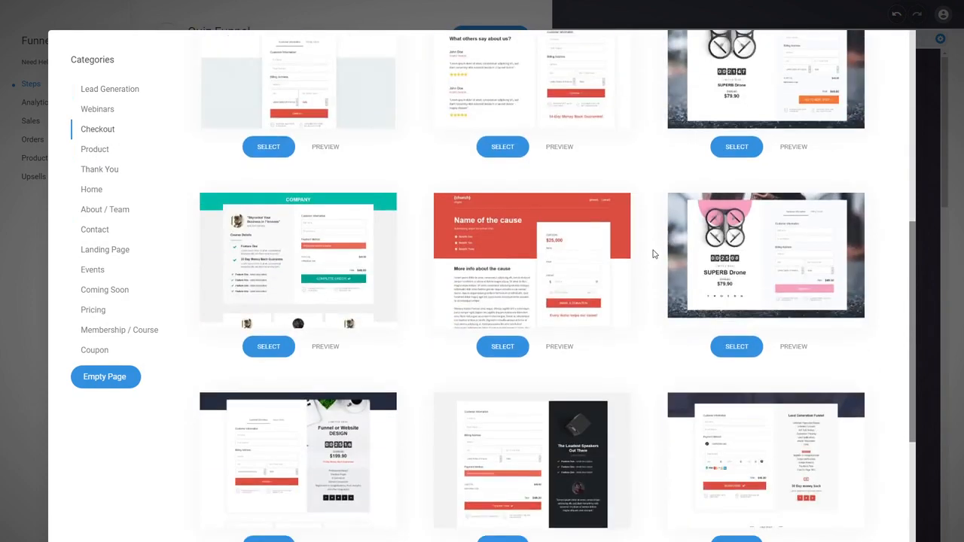
{"action": "scroll", "coordinate": [654, 253], "scroll_direction": "up", "scroll_amount": 2}
{"action": "scroll", "coordinate": [654, 254], "scroll_direction": "up", "scroll_amount": 5}
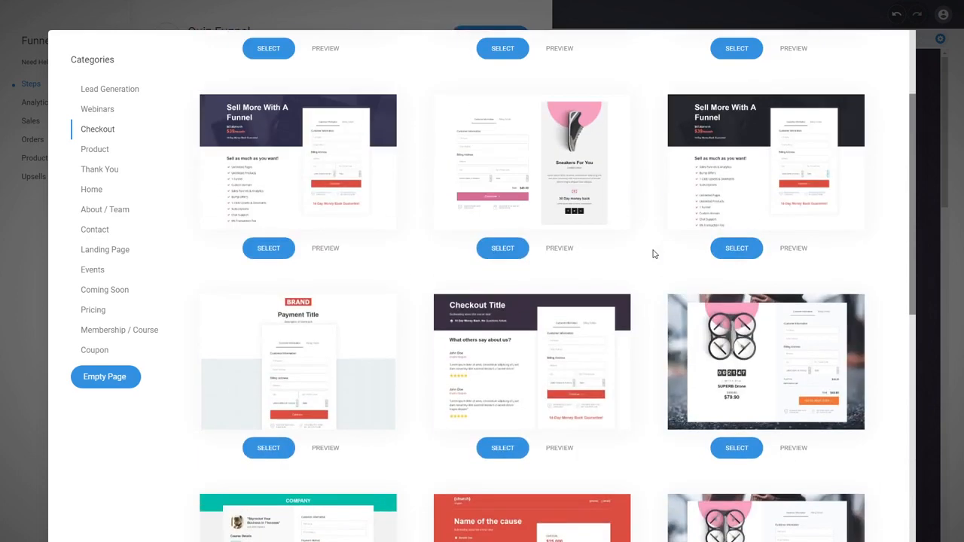
{"action": "left_click", "coordinate": [323, 374]}
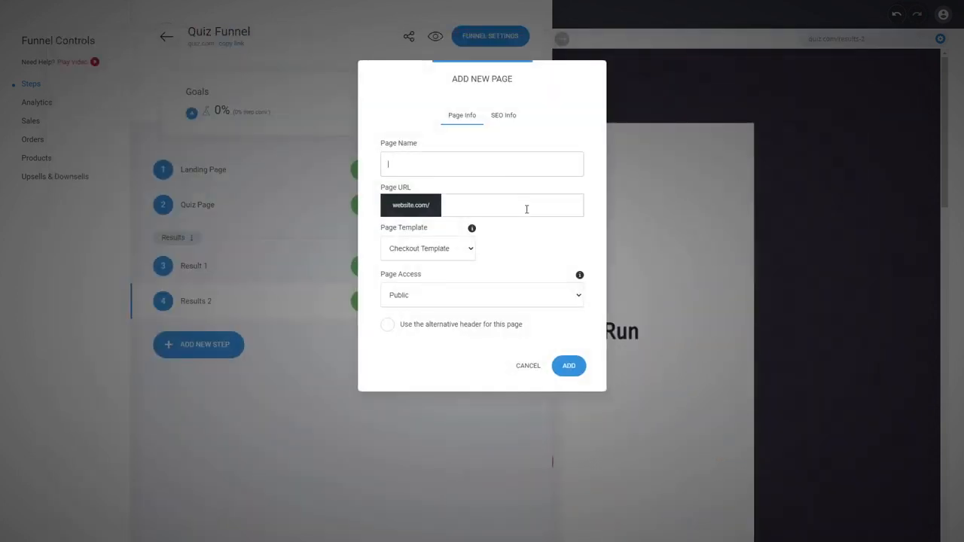
{"action": "type", "text": "Results 3"}
{"action": "left_click", "coordinate": [570, 369]}
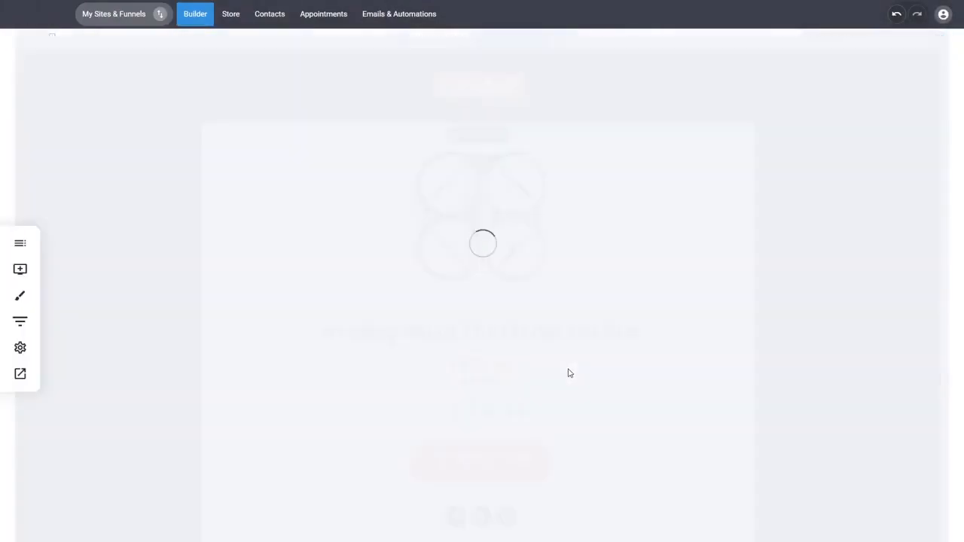
{"action": "left_click", "coordinate": [268, 317]}
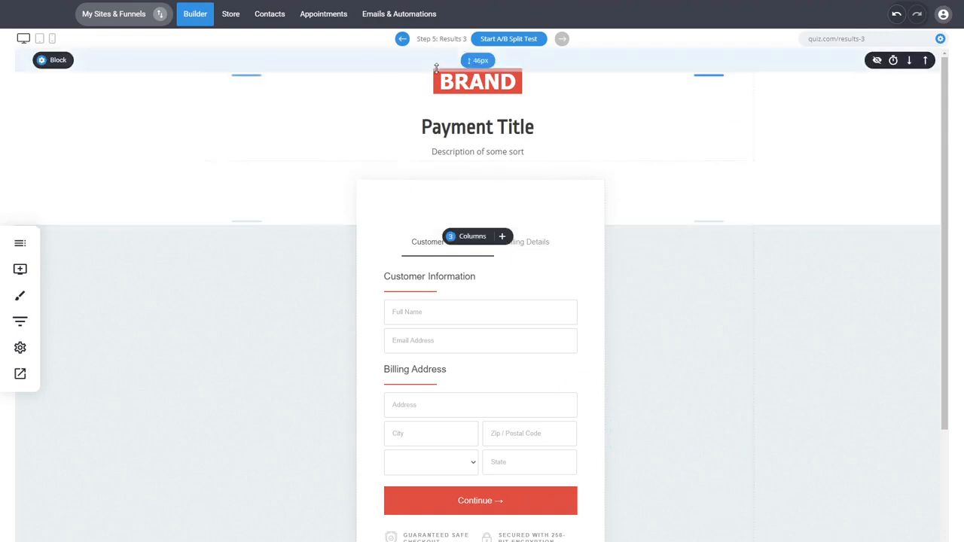
{"action": "double_click", "coordinate": [493, 130]}
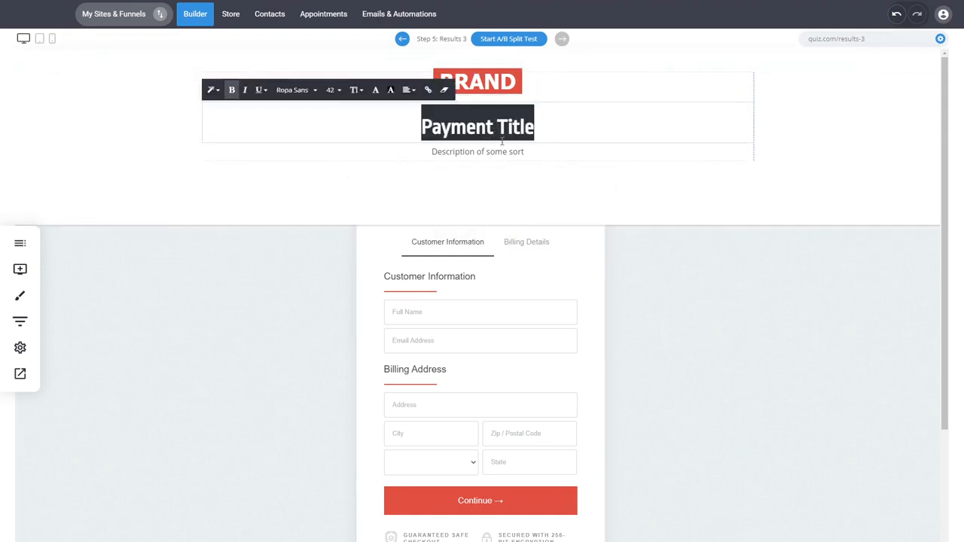
{"action": "left_click", "coordinate": [664, 294]}
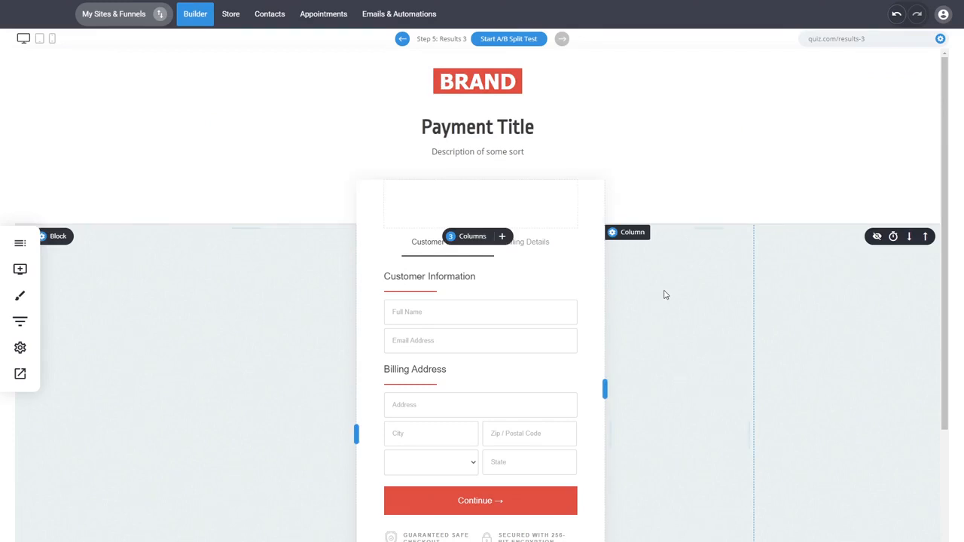
- Open the checkout form's product selection, go to the store's products and examine the types available for a new product
{"action": "left_click", "coordinate": [481, 303]}
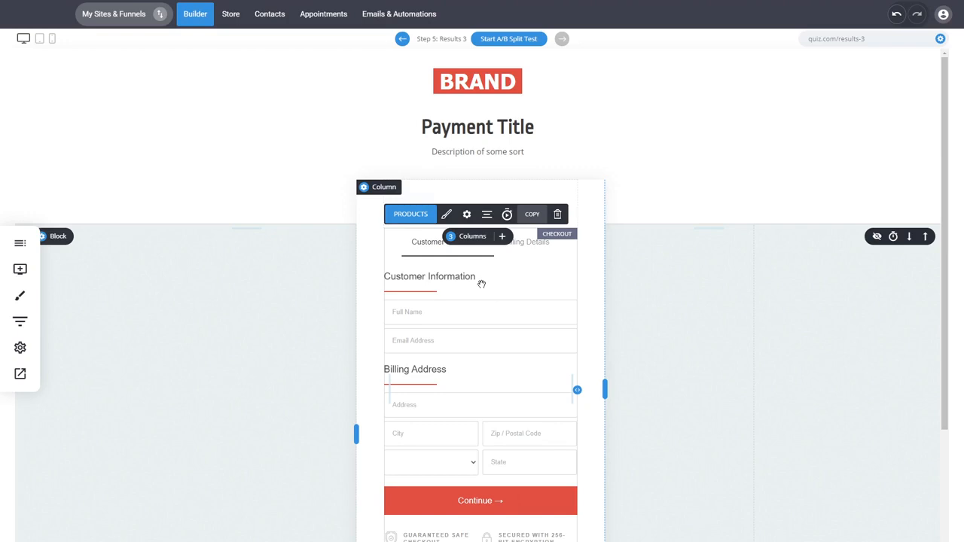
{"action": "left_click", "coordinate": [481, 284]}
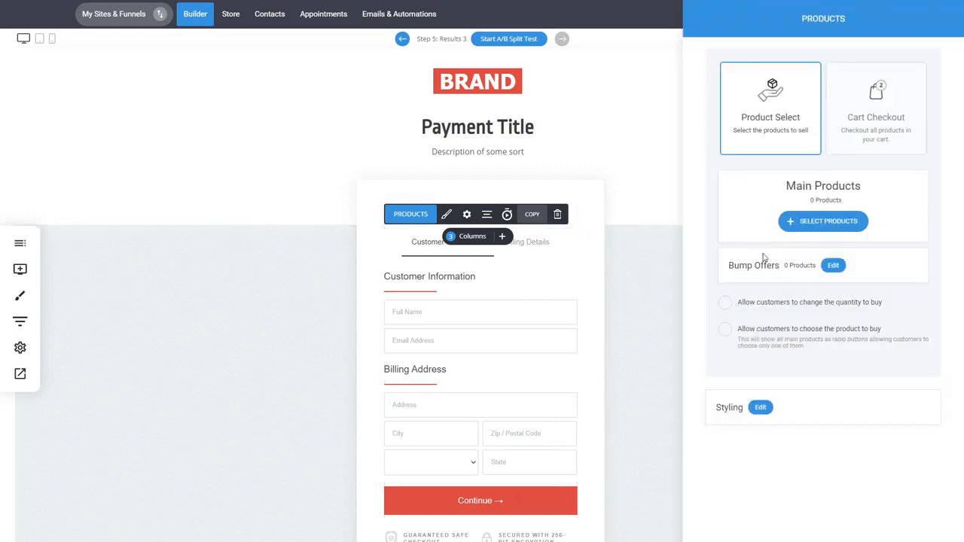
{"action": "left_click", "coordinate": [829, 220]}
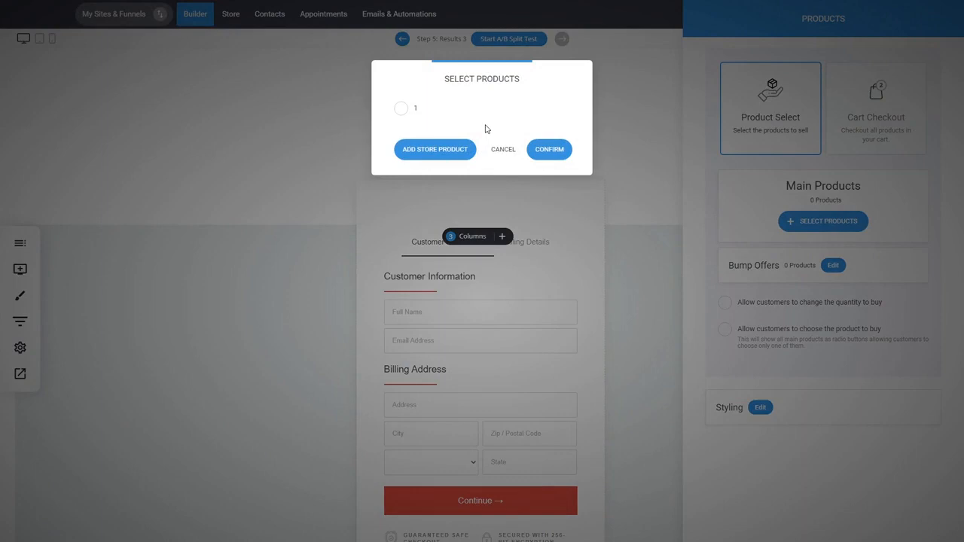
{"action": "left_click", "coordinate": [436, 158]}
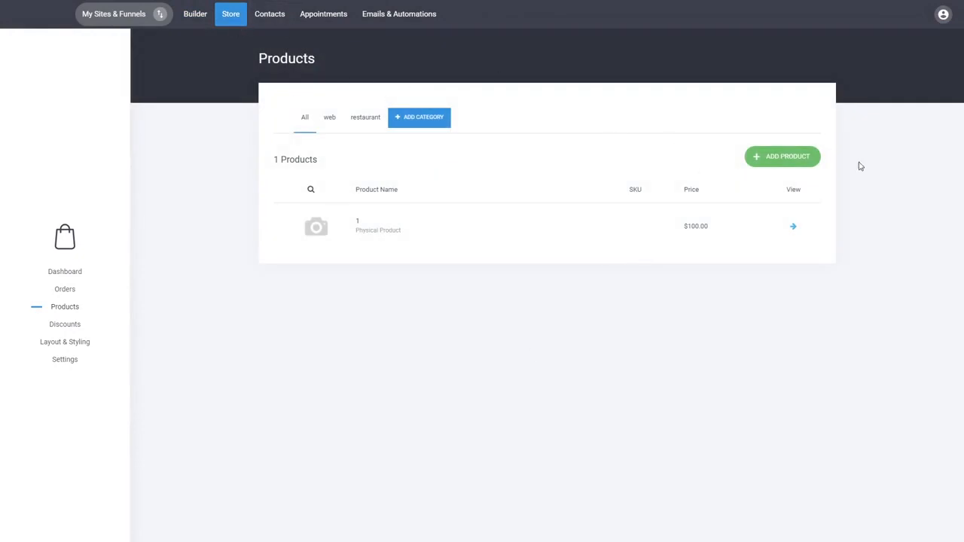
{"action": "left_click", "coordinate": [806, 162]}
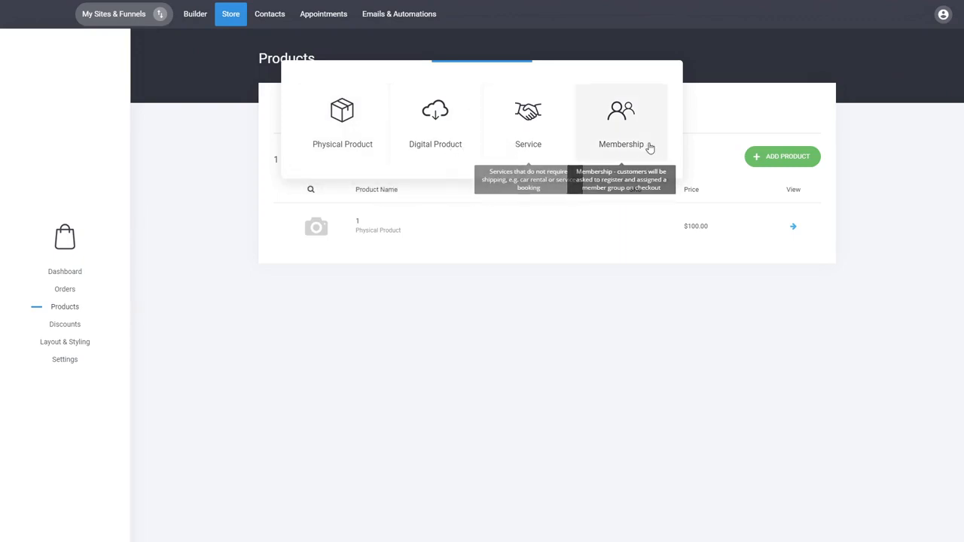
{"action": "left_click", "coordinate": [567, 297]}
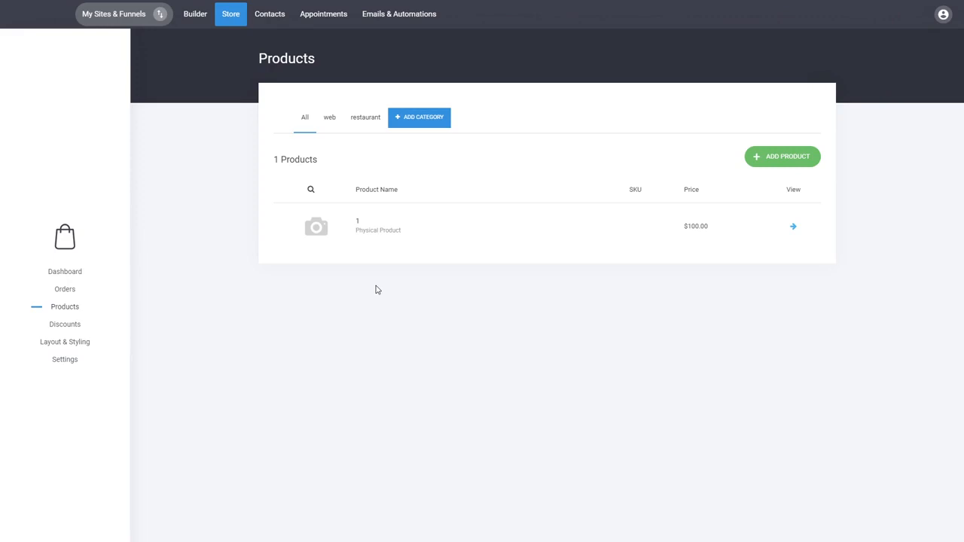
- Return to the funnel's steps and add a new step named Results 4 as an empty page
{"action": "left_click", "coordinate": [194, 16]}
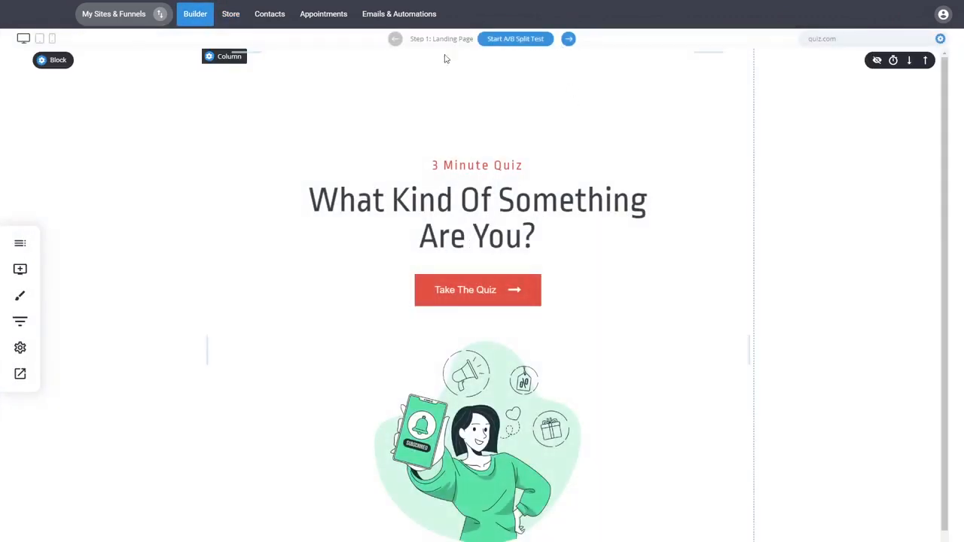
{"action": "left_click", "coordinate": [20, 320]}
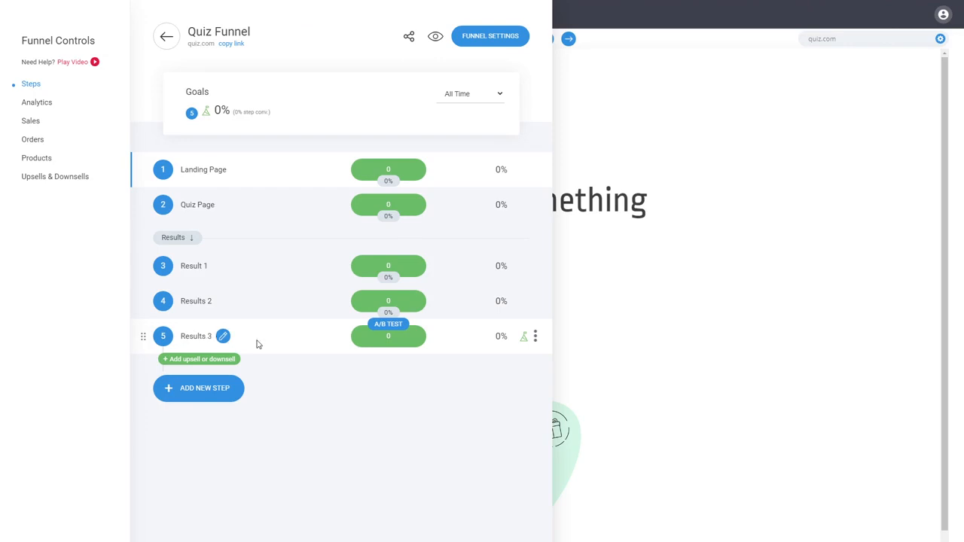
{"action": "left_click", "coordinate": [208, 396]}
{"action": "left_click", "coordinate": [305, 380]}
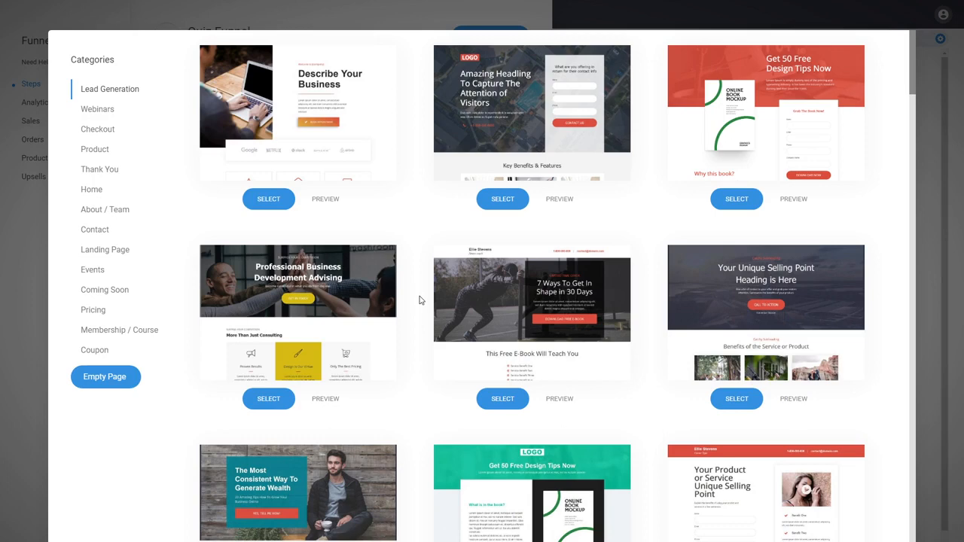
{"action": "left_click", "coordinate": [132, 330]}
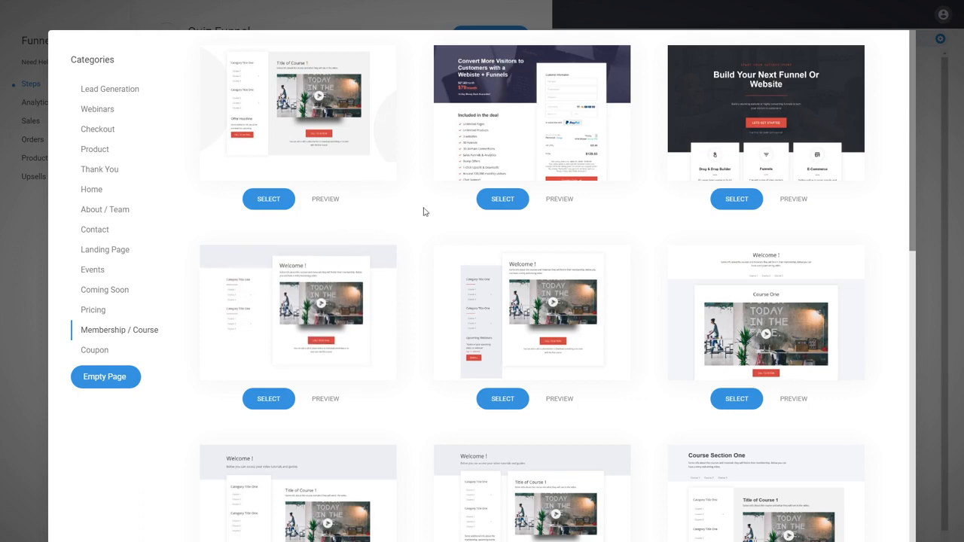
{"action": "left_click", "coordinate": [121, 386]}
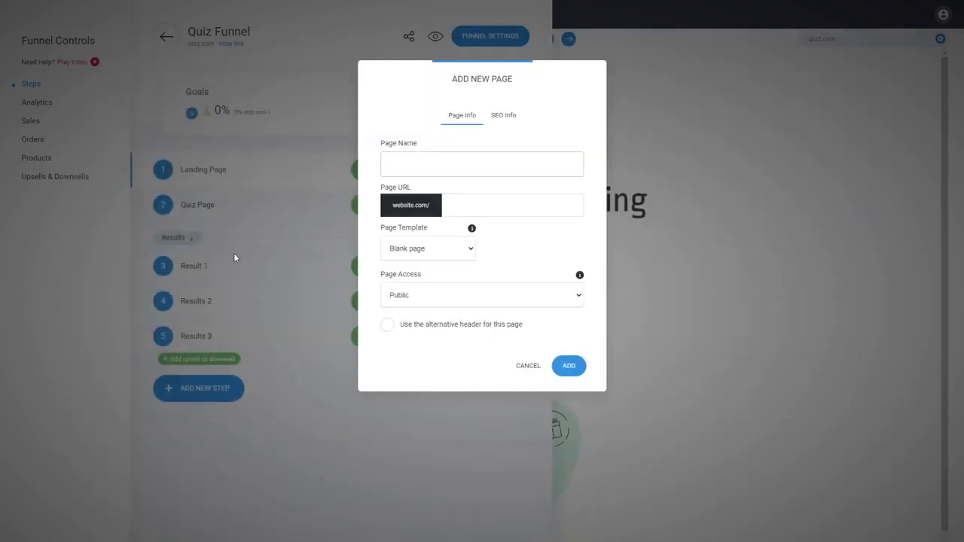
{"action": "type", "text": "Results 4"}
{"action": "left_click", "coordinate": [566, 366]}
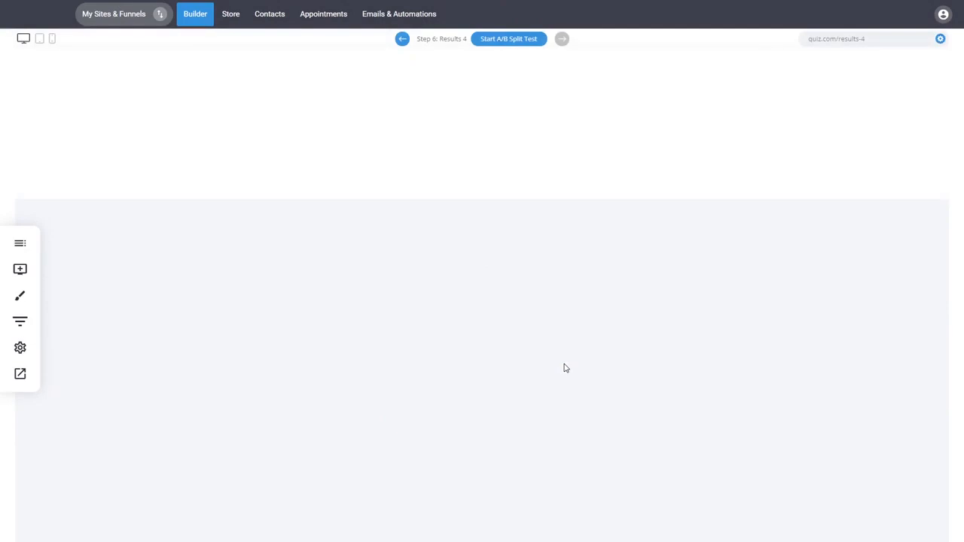
- Insert the dark "Catchy Headline To Push Visitors To Play The Video" video block on the Results 4 page
{"action": "left_click", "coordinate": [471, 201]}
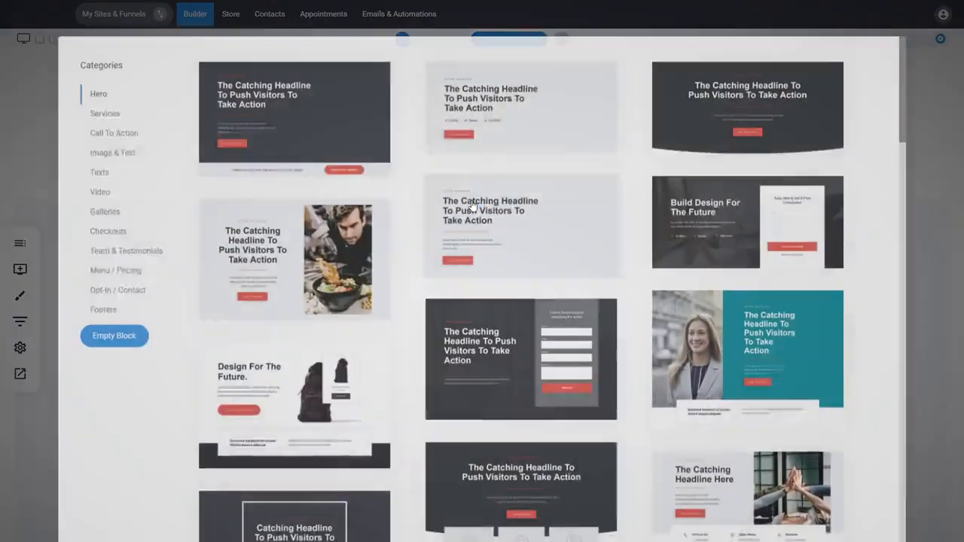
{"action": "left_click", "coordinate": [93, 189]}
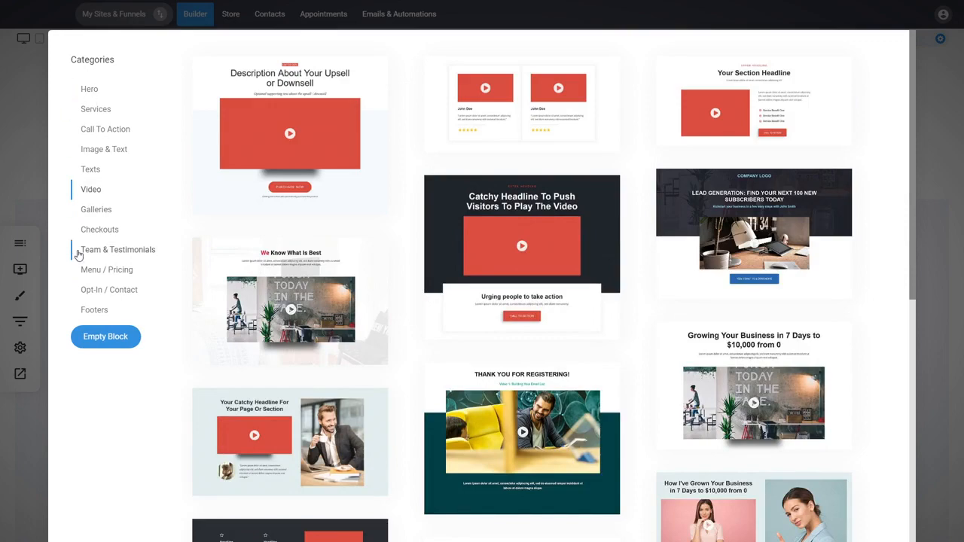
{"action": "scroll", "coordinate": [646, 398], "scroll_direction": "down", "scroll_amount": 2}
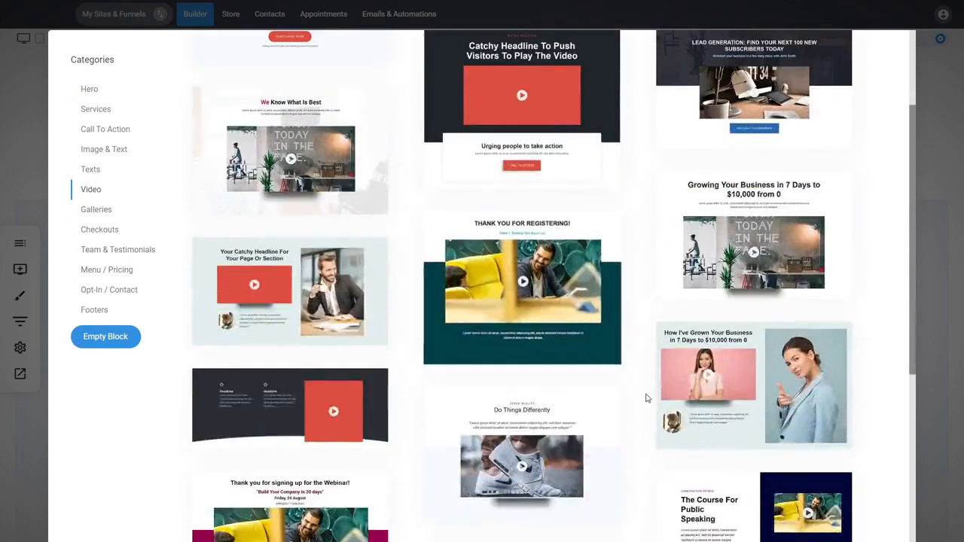
{"action": "scroll", "coordinate": [645, 398], "scroll_direction": "down", "scroll_amount": 3}
{"action": "scroll", "coordinate": [646, 398], "scroll_direction": "up", "scroll_amount": 5}
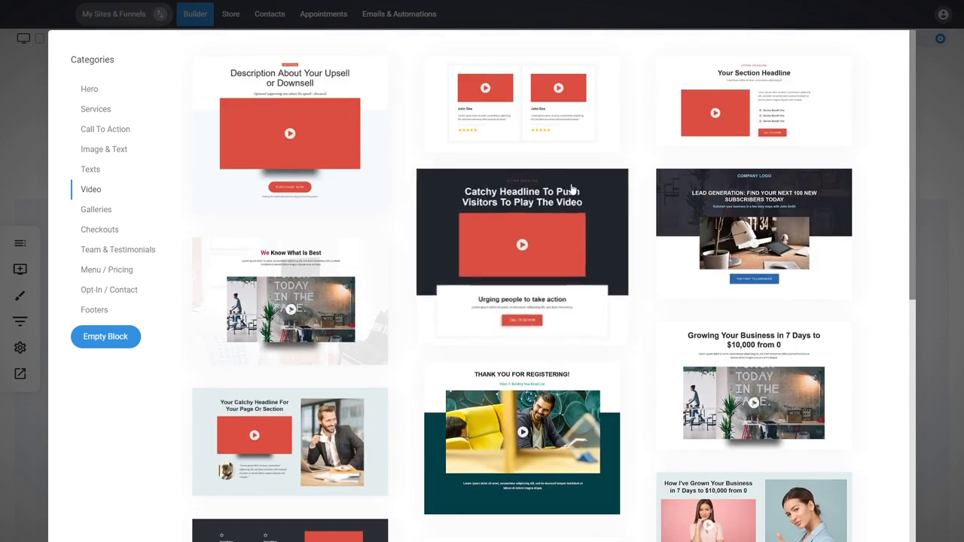
{"action": "left_click", "coordinate": [467, 235]}
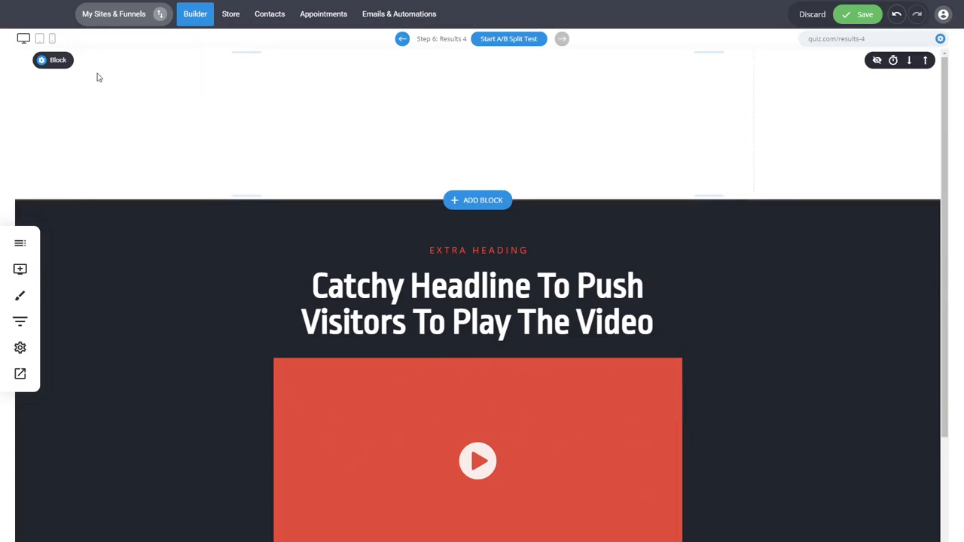
- Delete the empty block above the video headline
{"action": "mouse_move", "coordinate": [62, 65]}
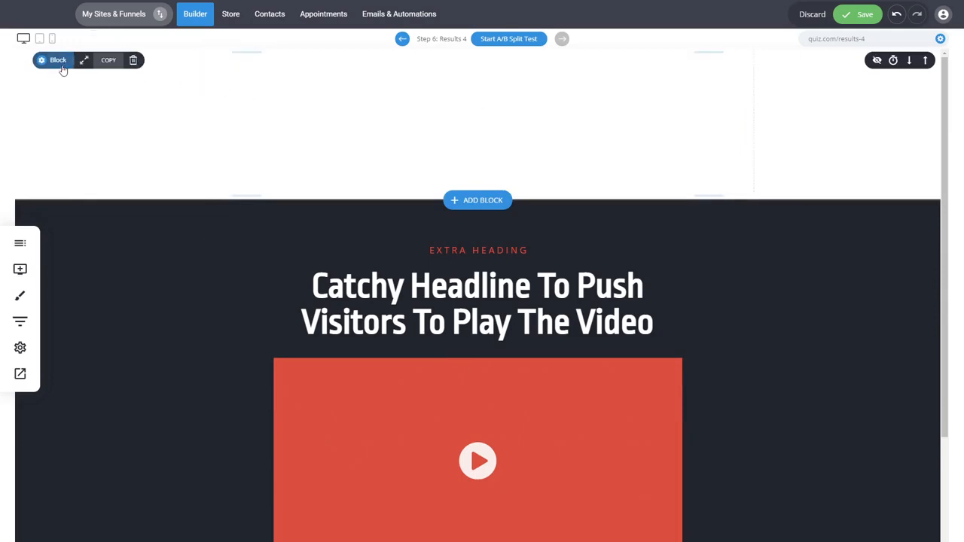
{"action": "left_click", "coordinate": [135, 60]}
{"action": "left_click", "coordinate": [519, 253]}
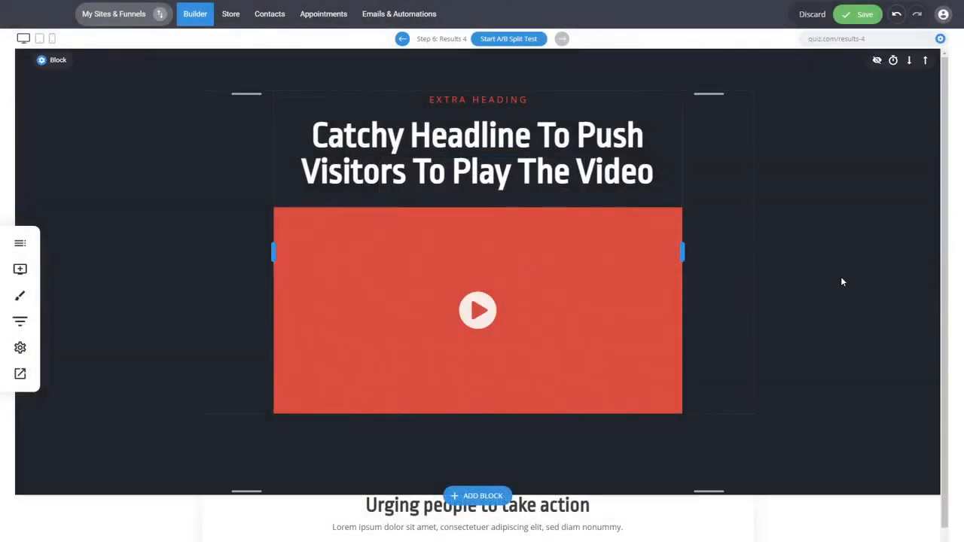
- Check the headline's text options, the video's source and thumbnail settings and the call-to-action section, and save the Results 4 page
{"action": "left_click", "coordinate": [490, 183]}
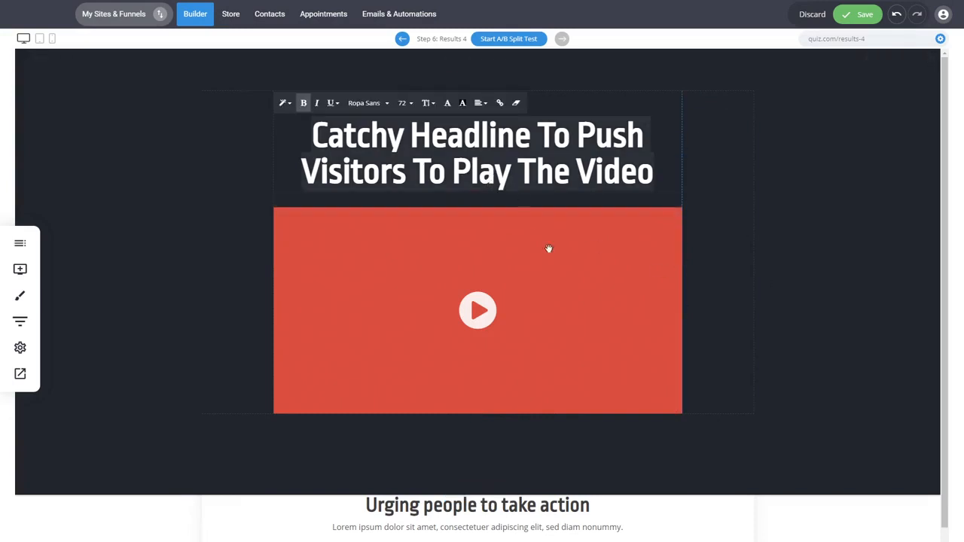
{"action": "left_click", "coordinate": [166, 254]}
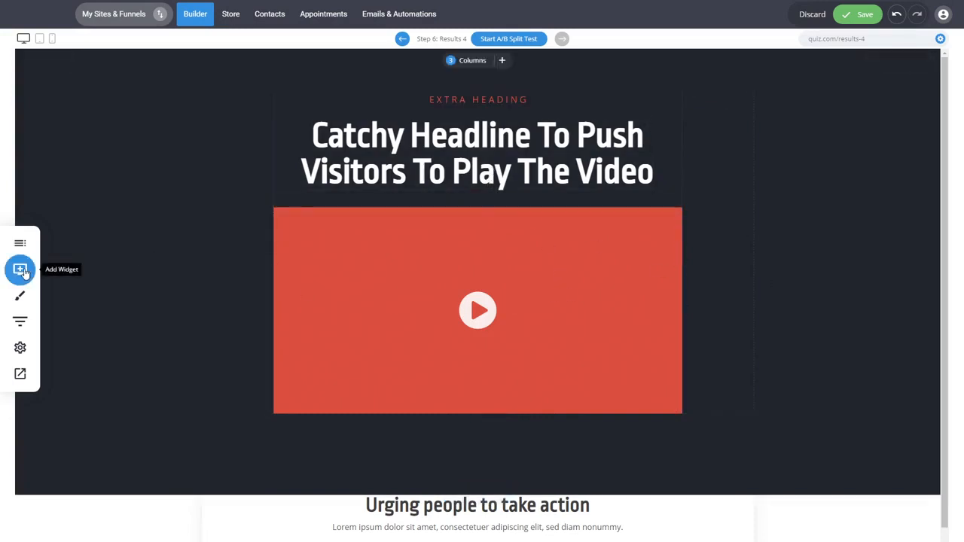
{"action": "left_click", "coordinate": [538, 279]}
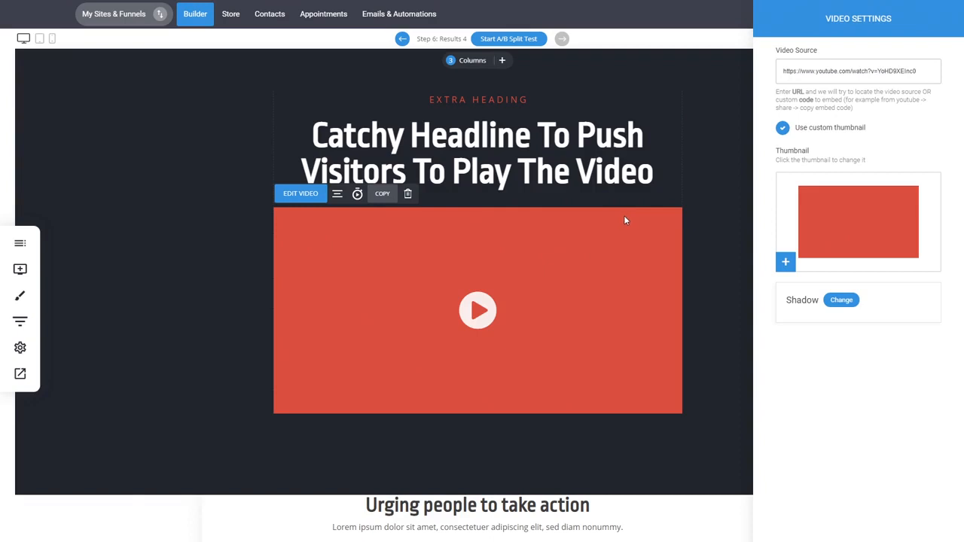
{"action": "left_click", "coordinate": [711, 257]}
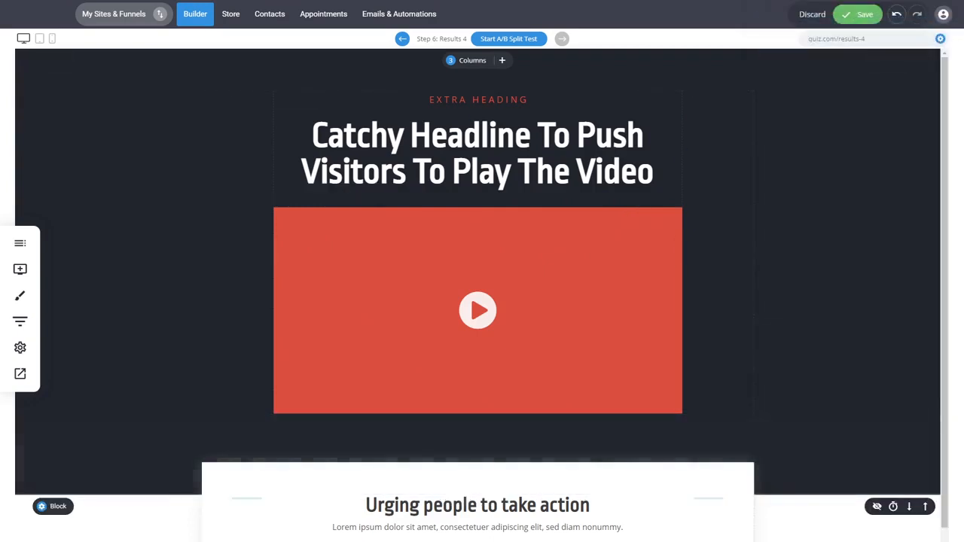
{"action": "scroll", "coordinate": [368, 471], "scroll_direction": "down", "scroll_amount": 1}
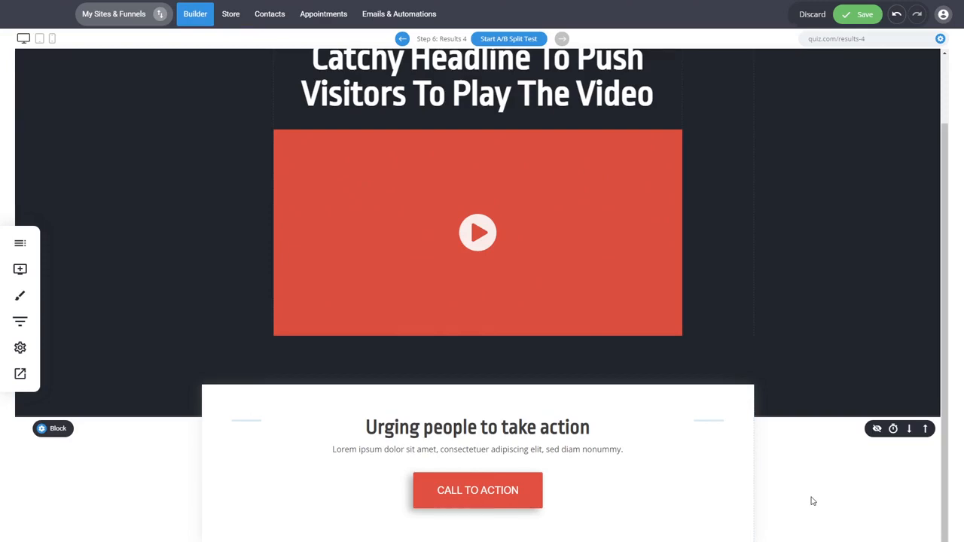
{"action": "scroll", "coordinate": [813, 501], "scroll_direction": "up", "scroll_amount": 1}
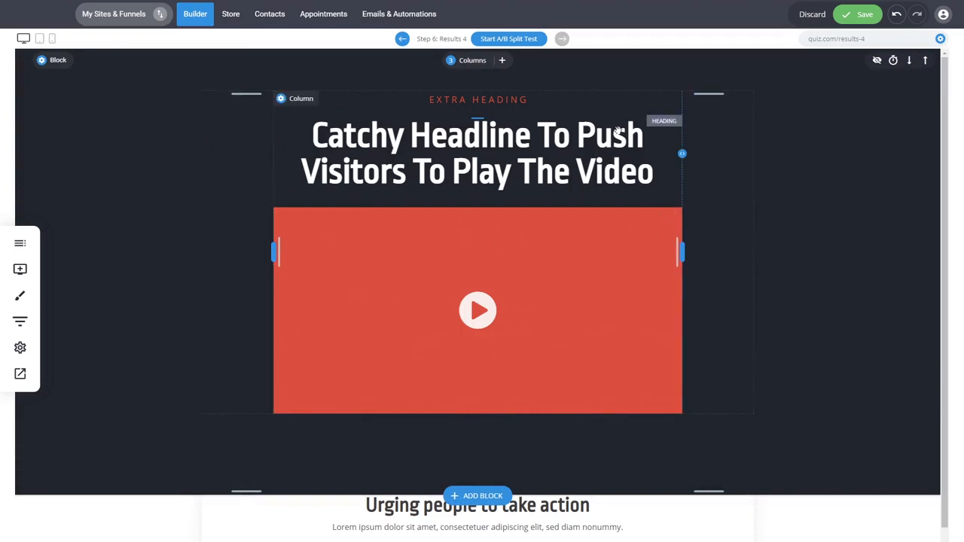
{"action": "key", "text": "ctrl+s"}
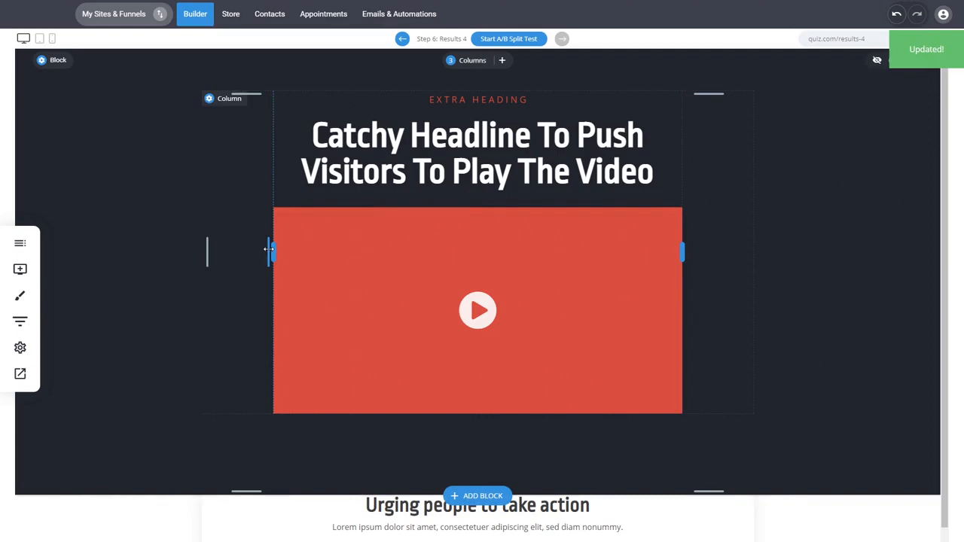
- Open the Quiz Page step and examine the answer options and scores in the quiz form's Step 1
{"action": "left_click", "coordinate": [18, 321]}
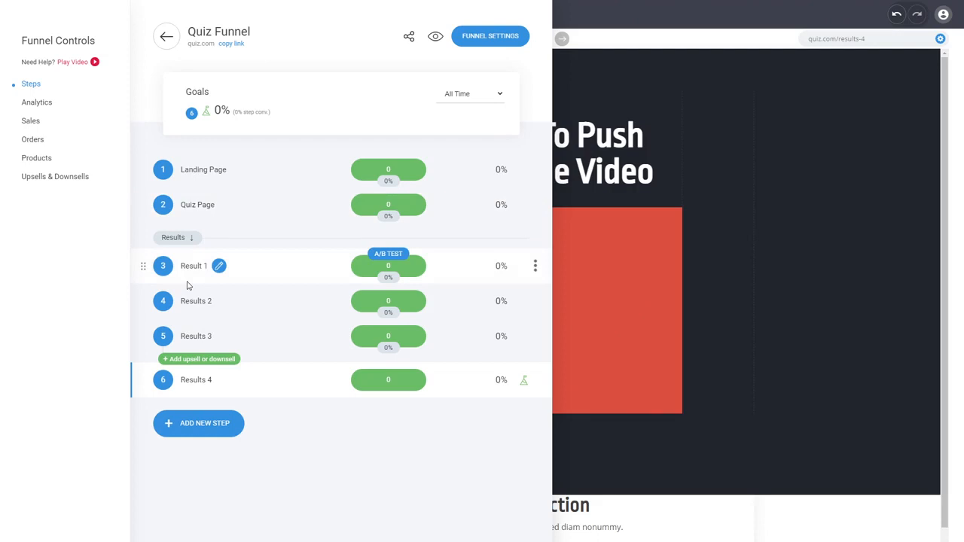
{"action": "left_click", "coordinate": [196, 212]}
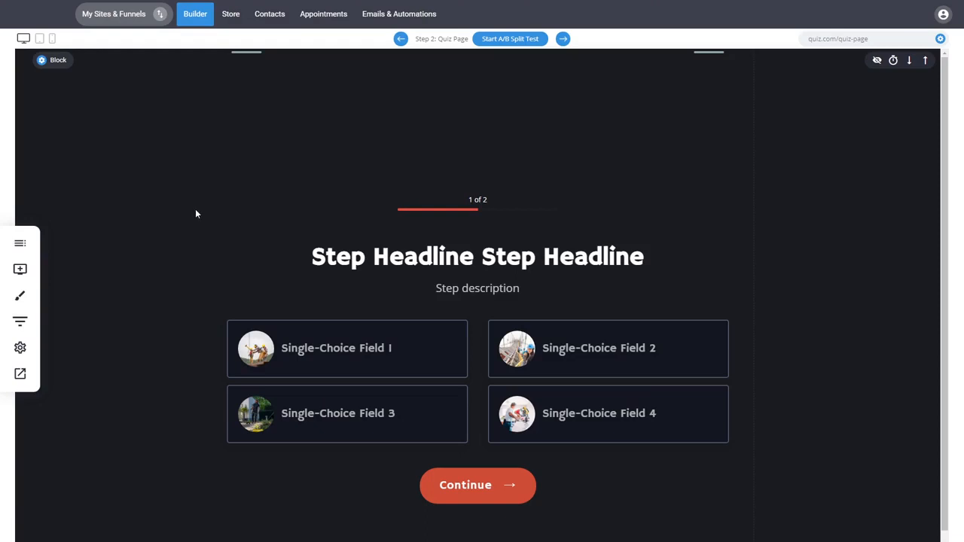
{"action": "left_click", "coordinate": [319, 269]}
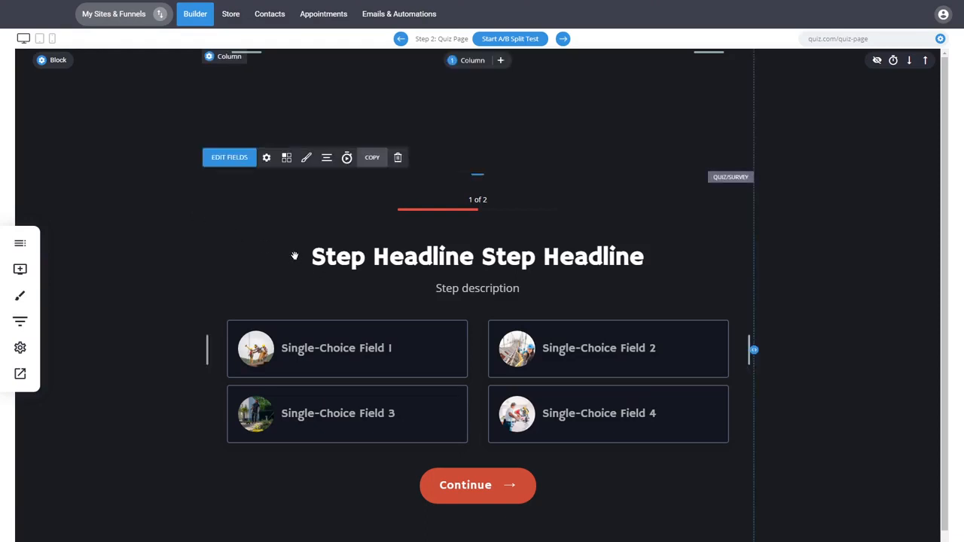
{"action": "left_click", "coordinate": [294, 259]}
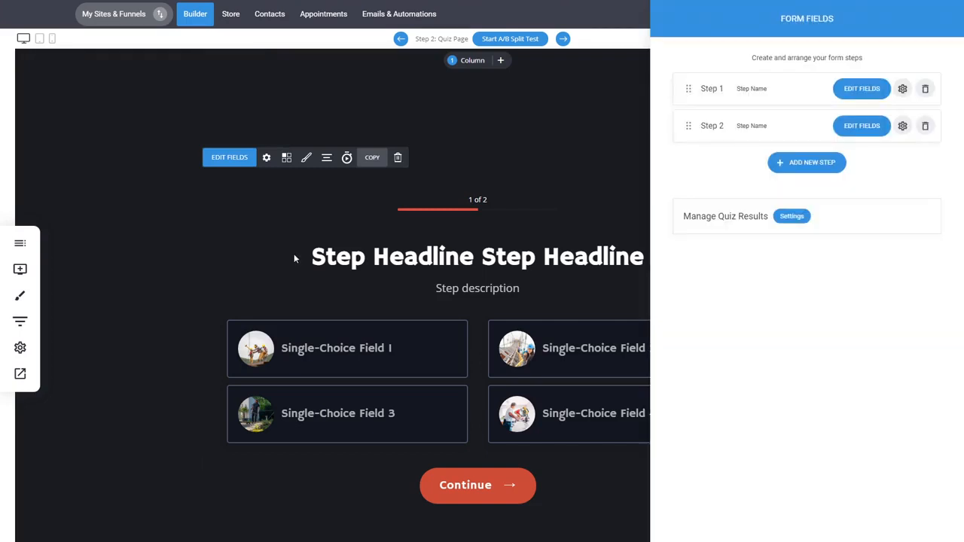
{"action": "left_click", "coordinate": [863, 93]}
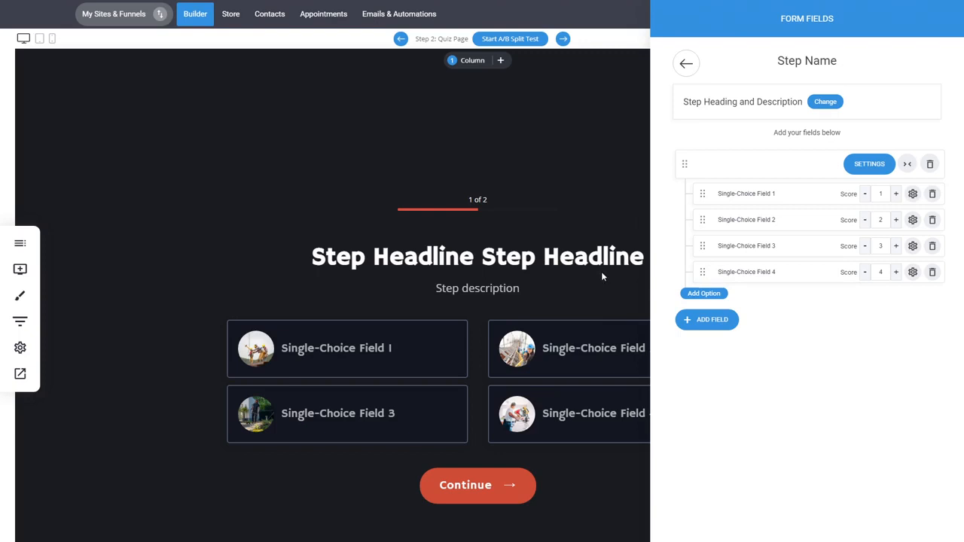
{"action": "left_click", "coordinate": [686, 64]}
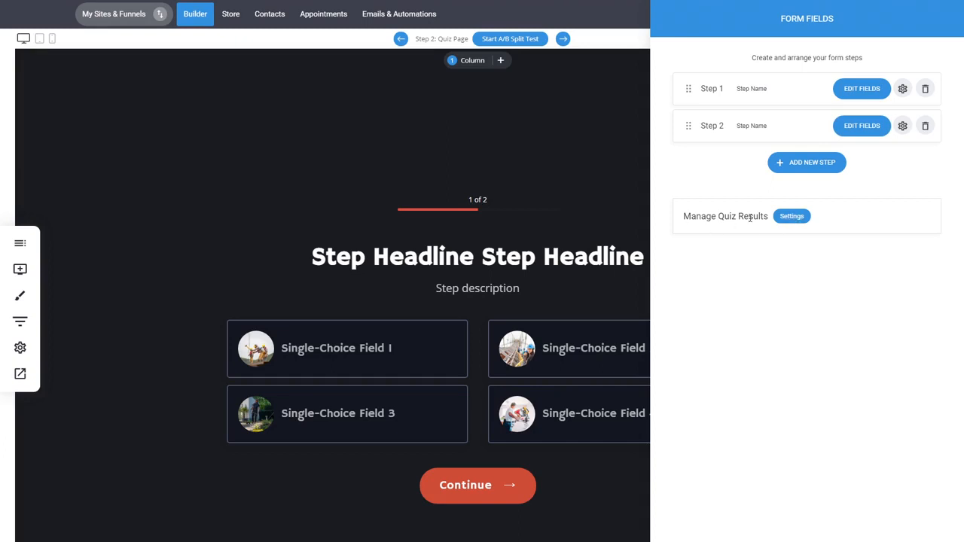
- Open the quiz results settings and compare the Thank you message option with Page Redirect, leaving Page Redirect selected
{"action": "left_click", "coordinate": [790, 217]}
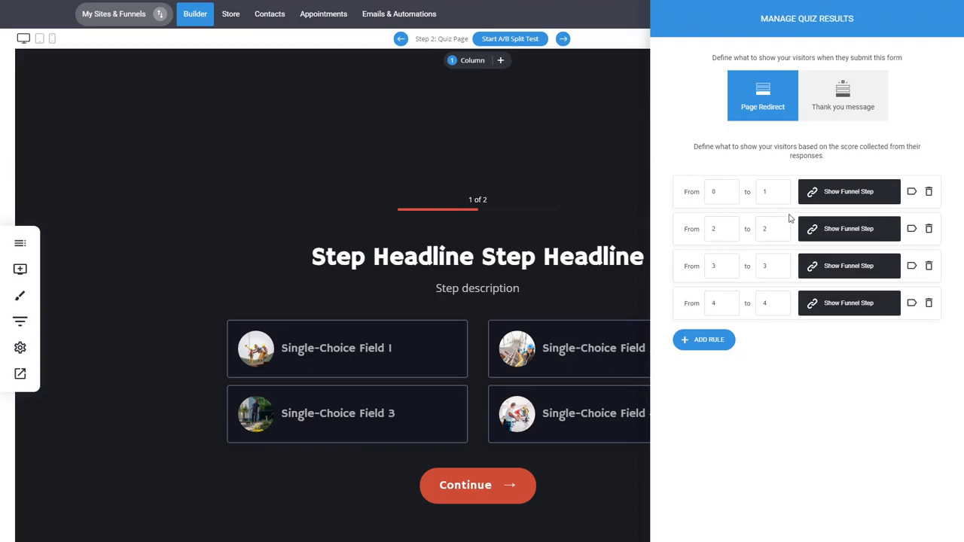
{"action": "left_click", "coordinate": [831, 113]}
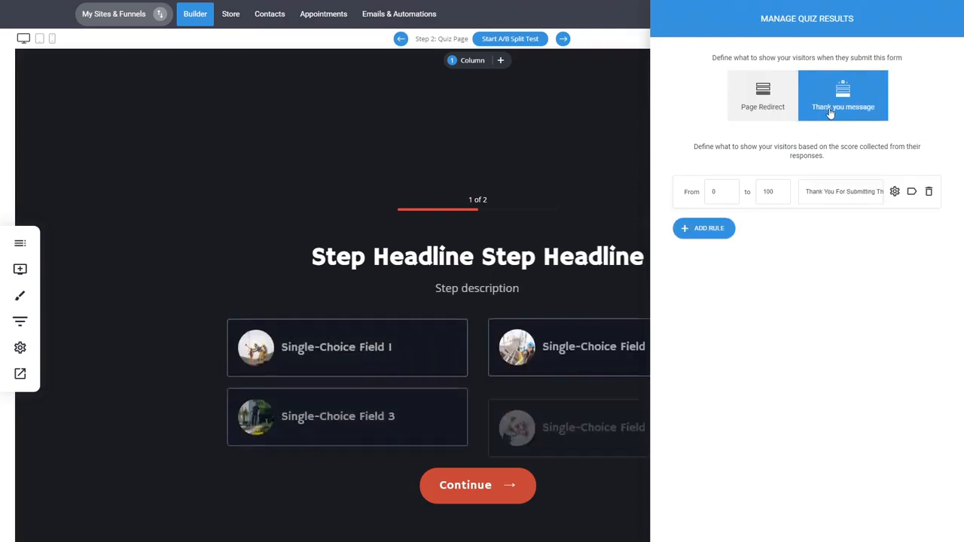
{"action": "left_click", "coordinate": [762, 98]}
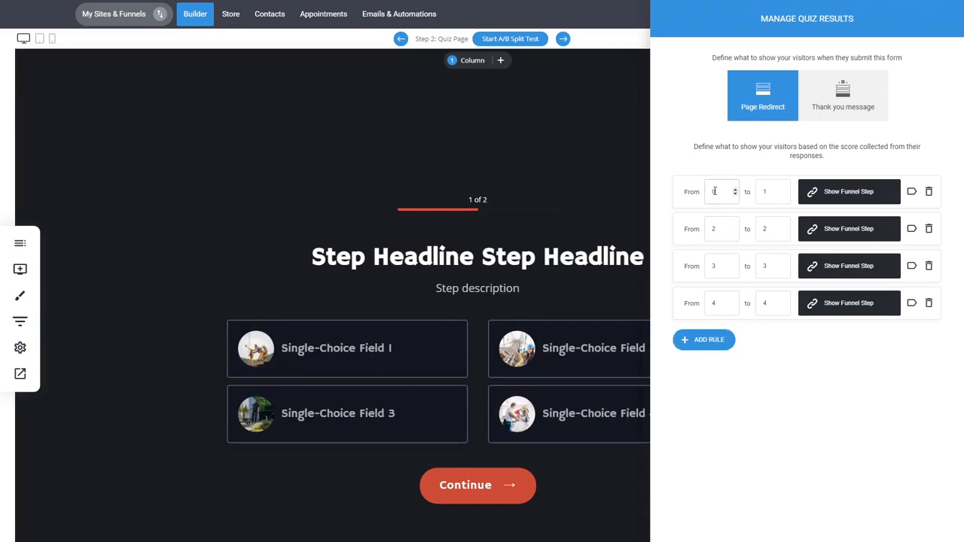
- Link the quiz result rule for scores 0 to 1 to the funnel step Result 1
{"action": "left_click", "coordinate": [841, 193]}
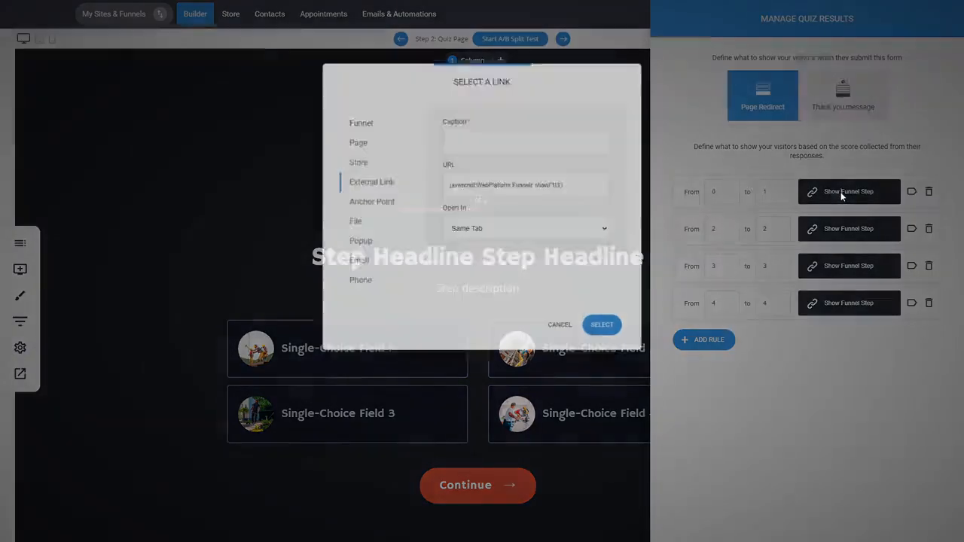
{"action": "left_click", "coordinate": [360, 122]}
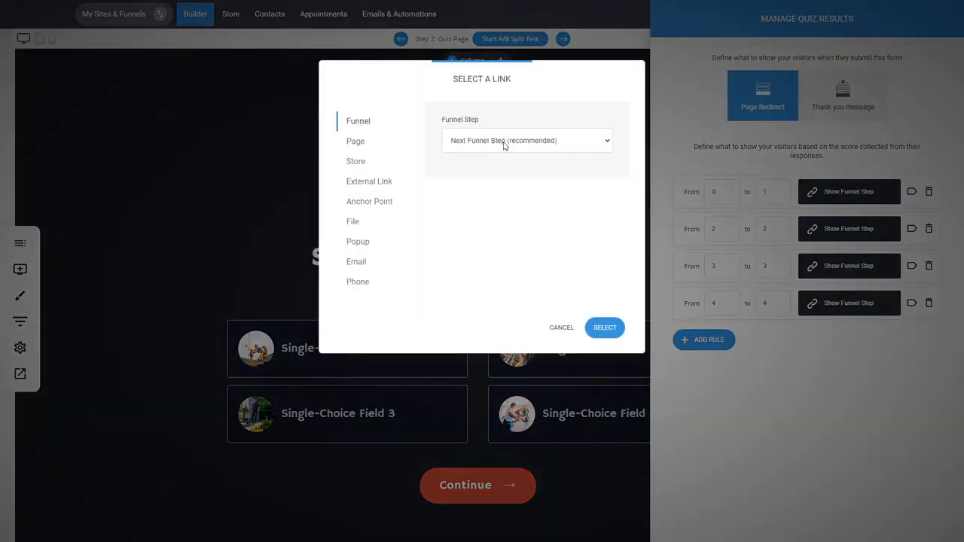
{"action": "left_click", "coordinate": [482, 188]}
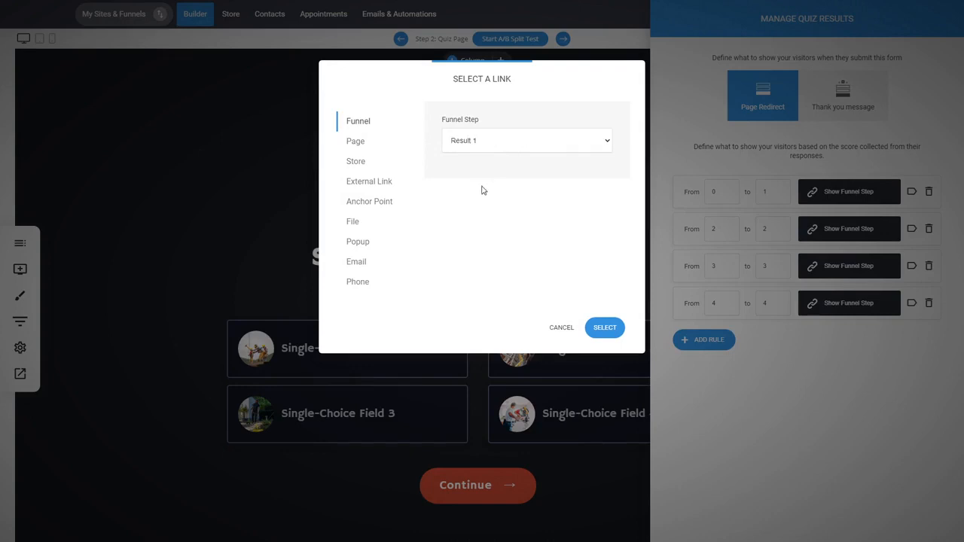
{"action": "left_click", "coordinate": [604, 327]}
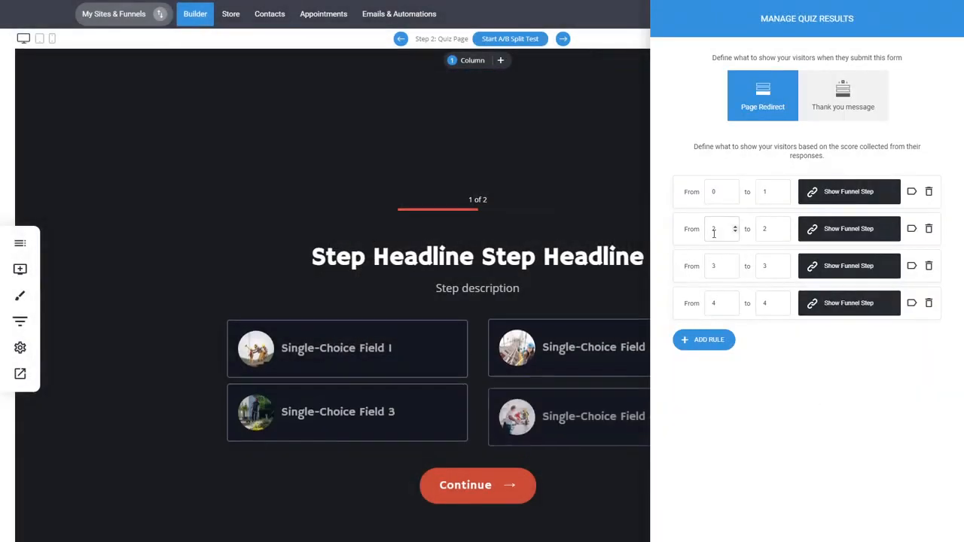
- Link the quiz result rule for score 2 to the funnel step Results 2
{"action": "left_click", "coordinate": [836, 229]}
{"action": "left_click", "coordinate": [368, 124]}
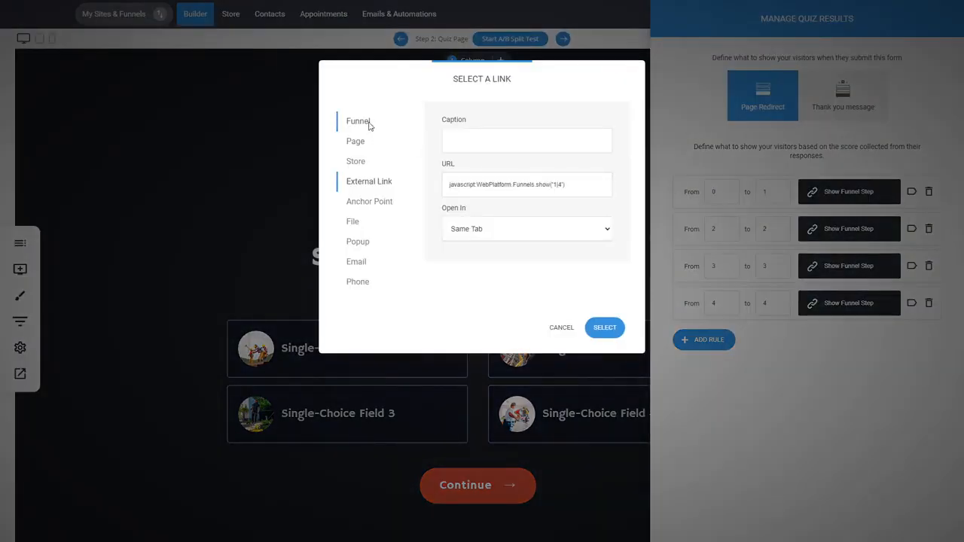
{"action": "left_click", "coordinate": [509, 147]}
{"action": "left_click", "coordinate": [479, 198]}
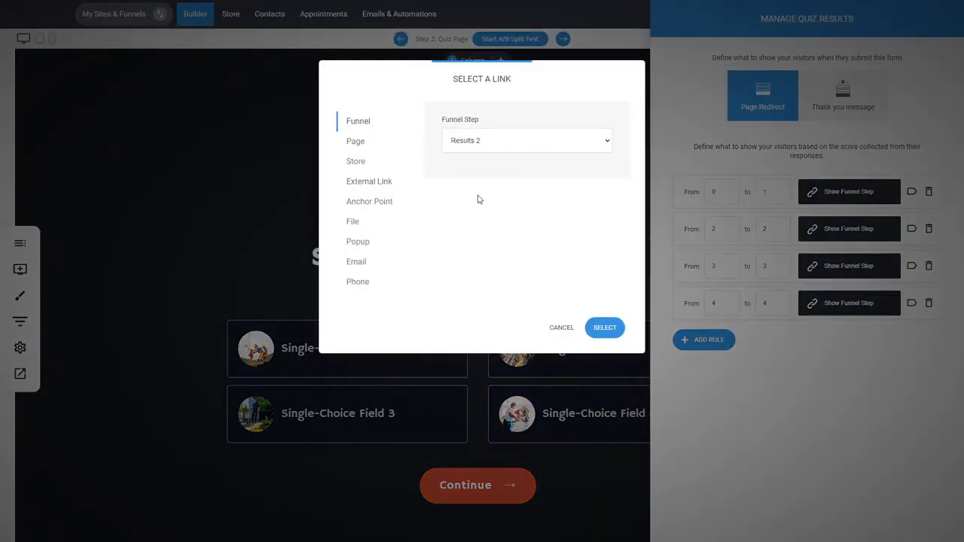
{"action": "left_click", "coordinate": [606, 328]}
- Link the quiz result rule for score 3 to the funnel step Results 3
{"action": "left_click", "coordinate": [822, 267]}
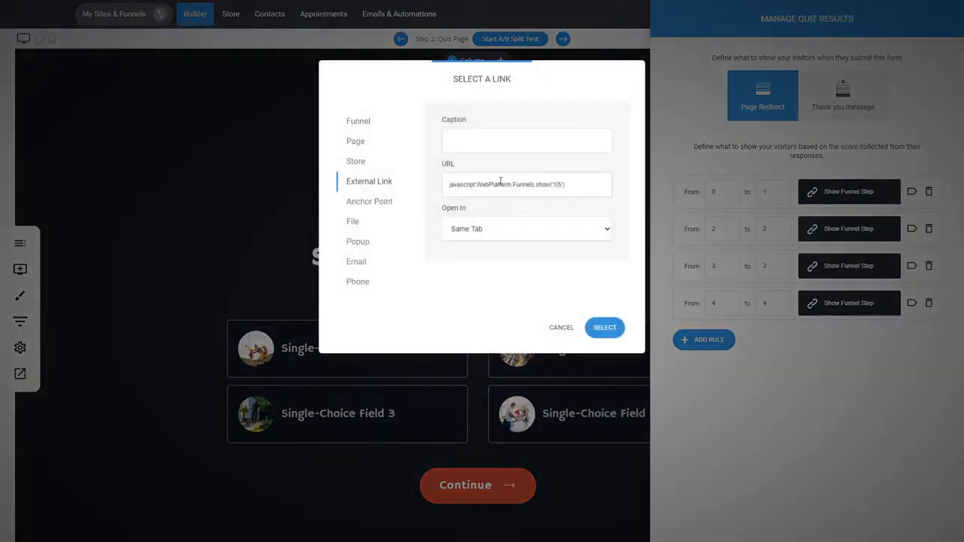
{"action": "left_click", "coordinate": [367, 123]}
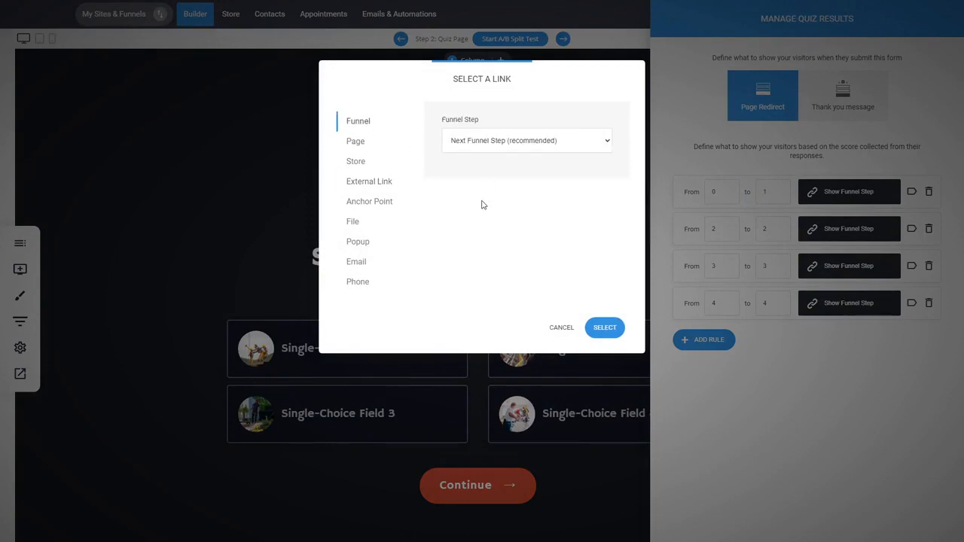
{"action": "left_click", "coordinate": [482, 202]}
{"action": "left_click", "coordinate": [603, 327]}
- Link the quiz result rule for score 4 to the funnel step Results 4
{"action": "left_click", "coordinate": [836, 304]}
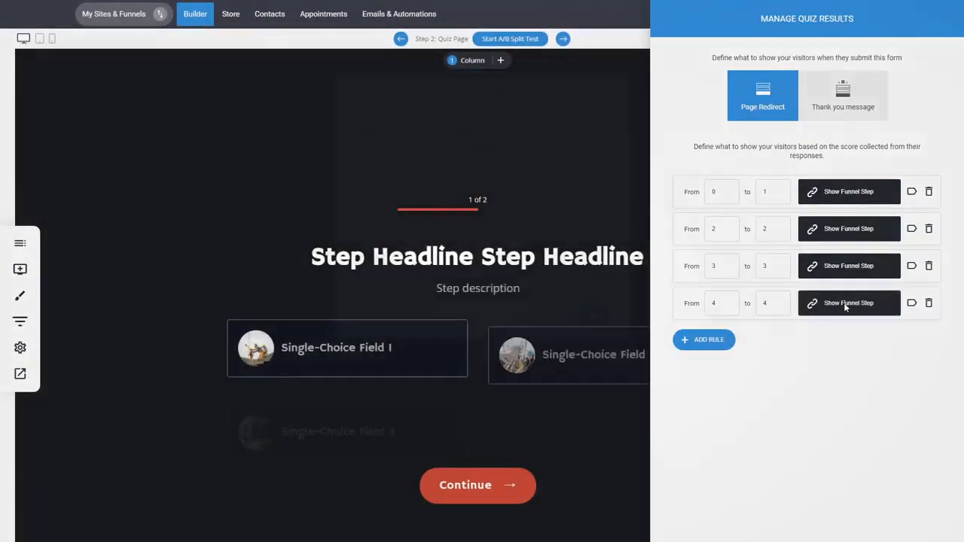
{"action": "left_click", "coordinate": [373, 124]}
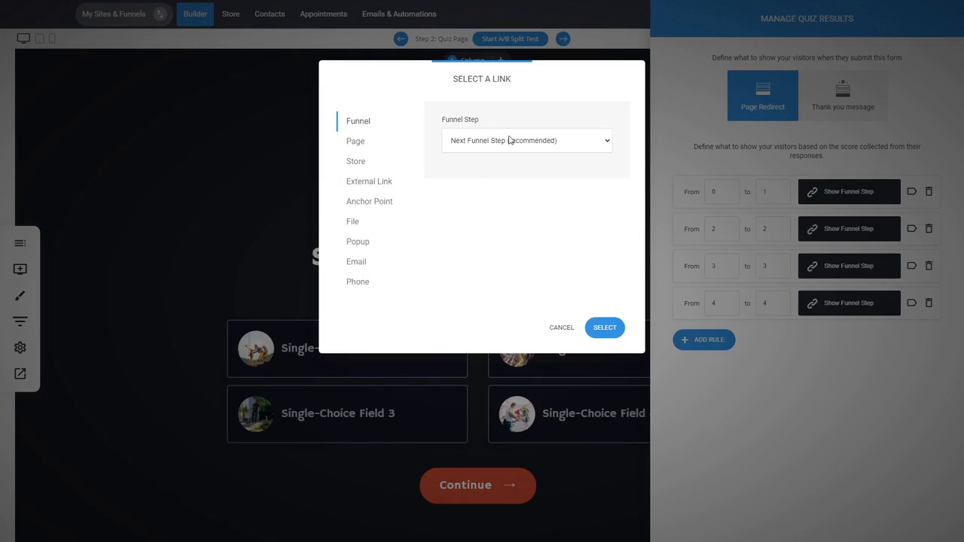
{"action": "left_click", "coordinate": [483, 219]}
{"action": "left_click", "coordinate": [605, 327]}
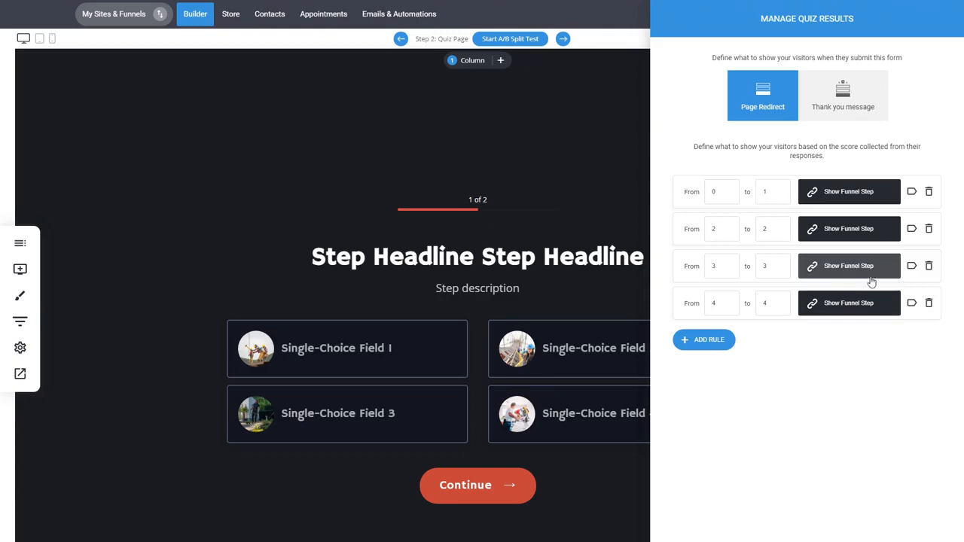
- Create a new tag "group 4" and assign it to the quiz result rule for score 4
{"action": "left_click", "coordinate": [912, 304]}
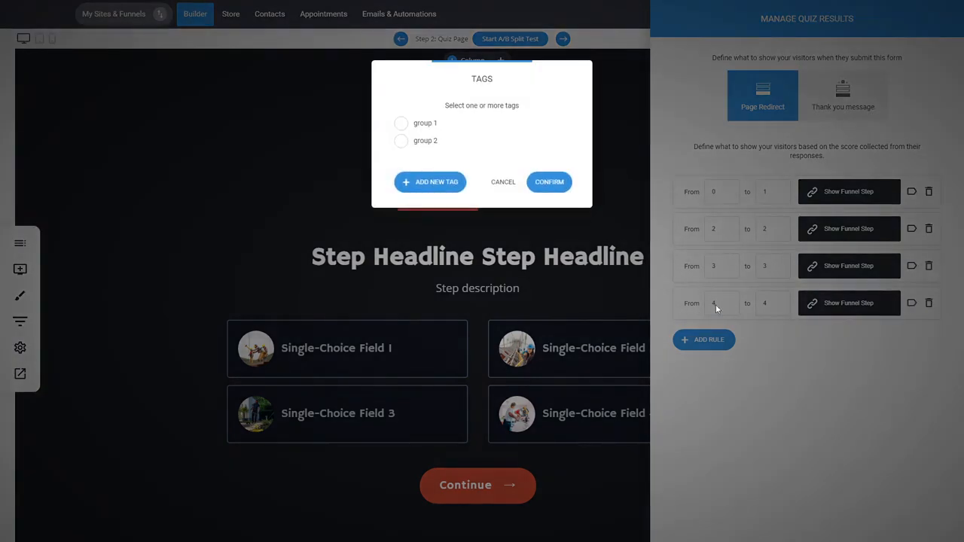
{"action": "left_click", "coordinate": [421, 182]}
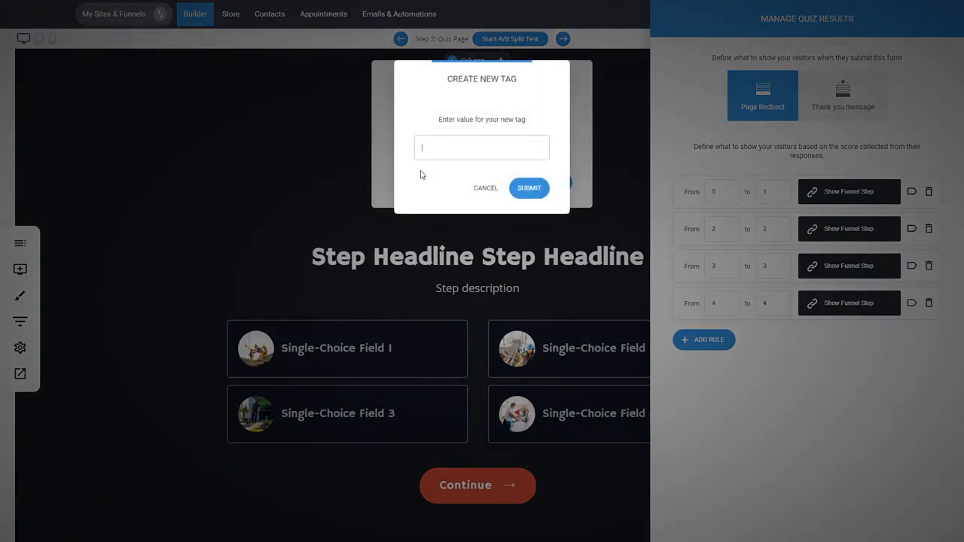
{"action": "left_click", "coordinate": [482, 190]}
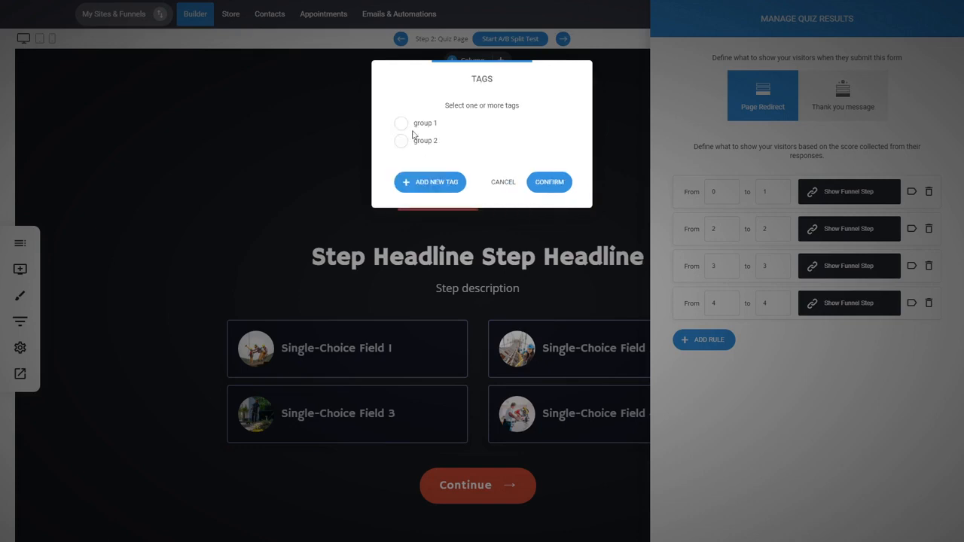
{"action": "left_click", "coordinate": [433, 189]}
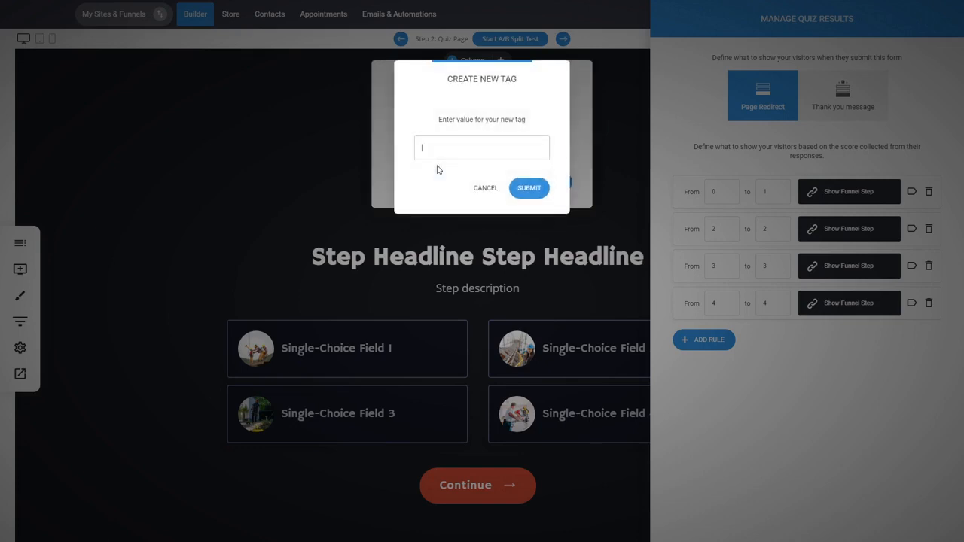
{"action": "type", "text": "group 4"}
{"action": "left_click", "coordinate": [535, 189]}
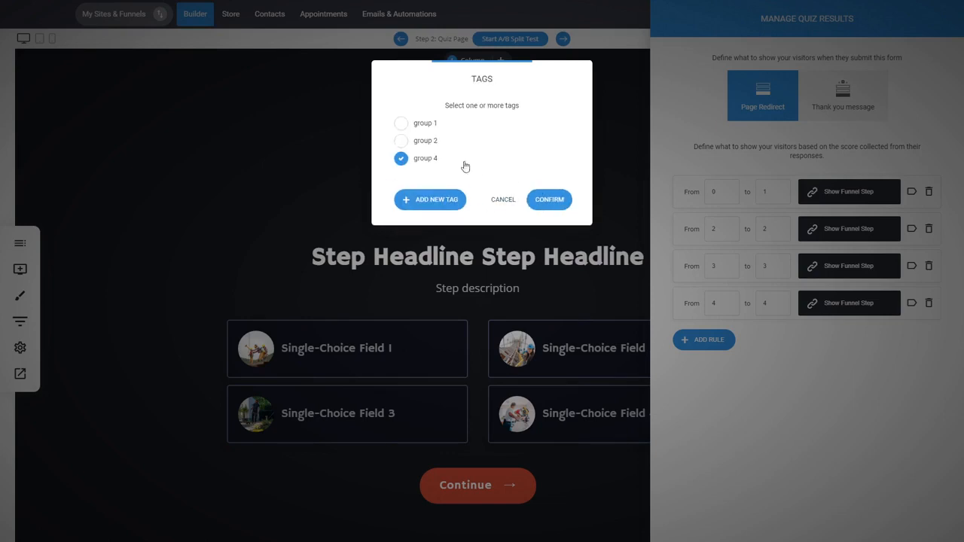
{"action": "left_click", "coordinate": [551, 200]}
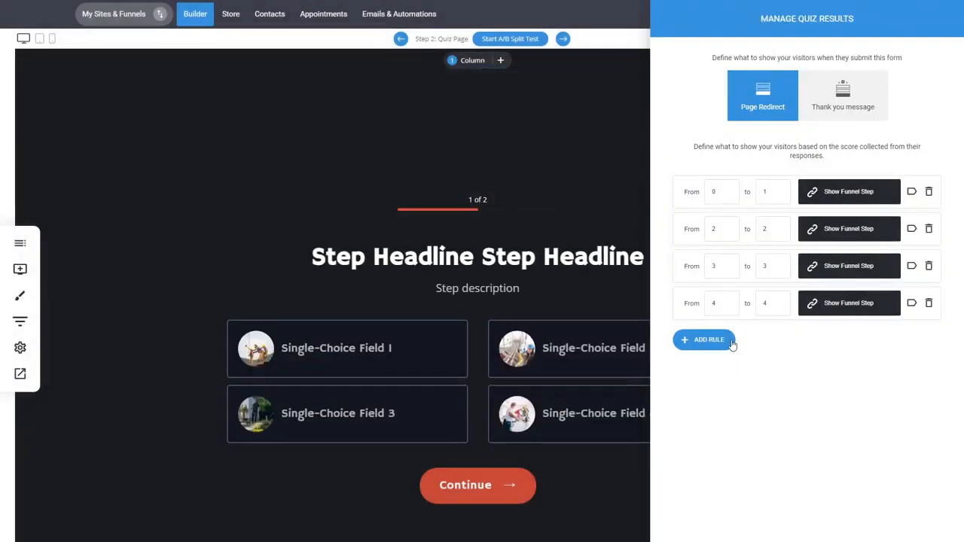
- Check which funnel step the score 4 rule links to, close the quiz results settings and save the Quiz Page
{"action": "left_click", "coordinate": [845, 307]}
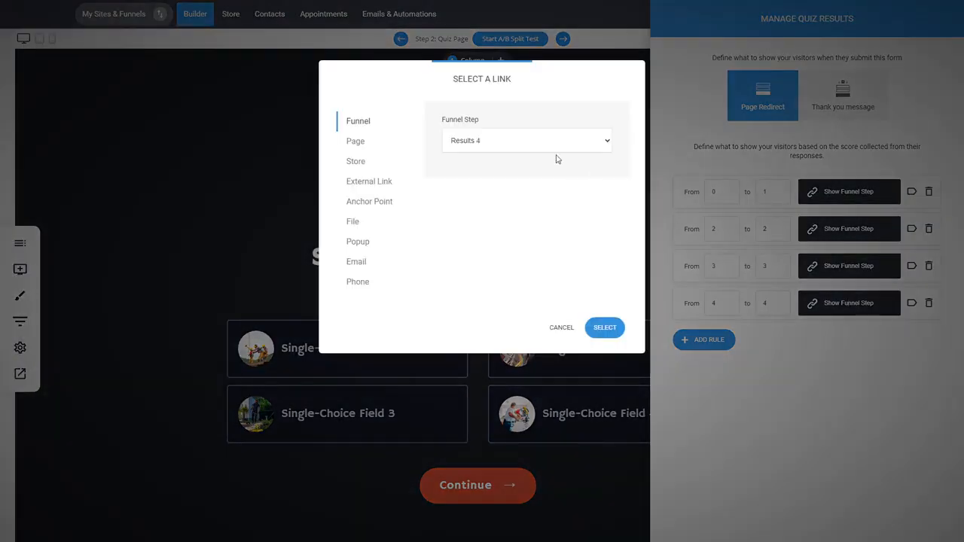
{"action": "left_click", "coordinate": [571, 330]}
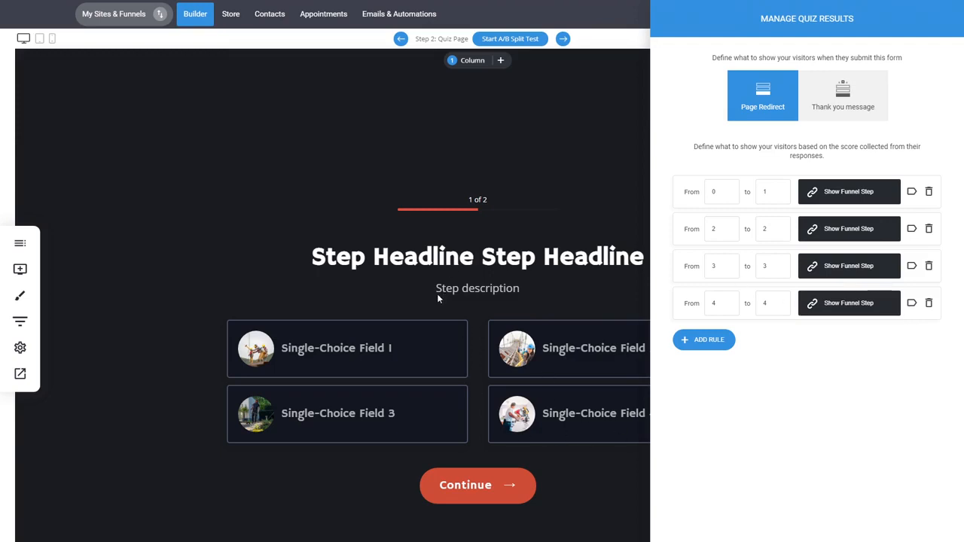
{"action": "left_click", "coordinate": [495, 290]}
{"action": "left_click", "coordinate": [534, 273]}
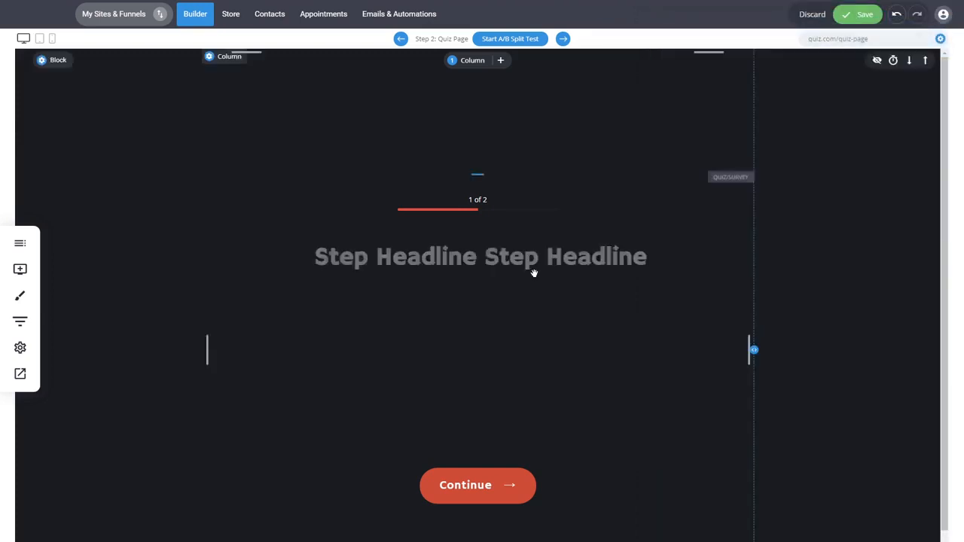
{"action": "left_click", "coordinate": [857, 13]}
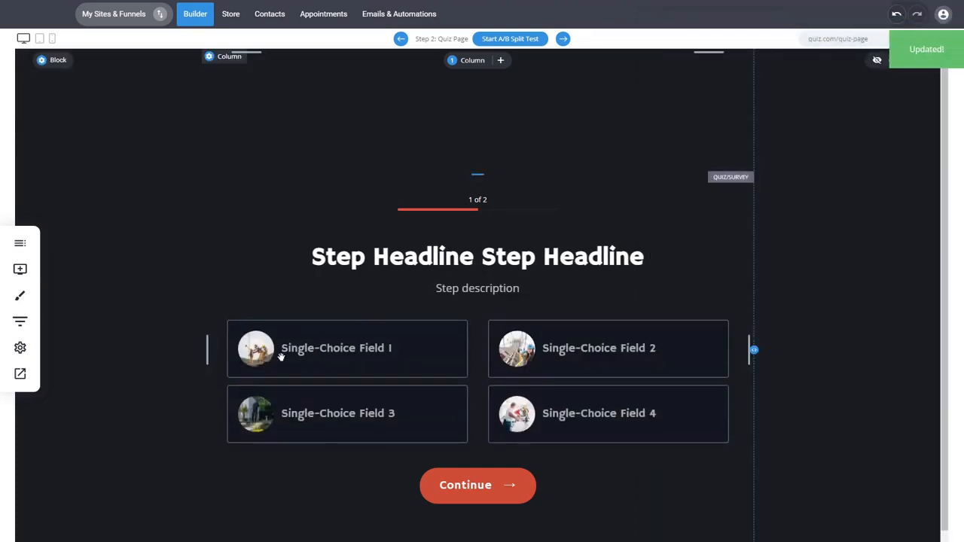
- Preview the quiz, submit it with Single-Choice Field 4 and the respondent's name and e-mail, and close the preview after viewing the result page
{"action": "left_click", "coordinate": [20, 374]}
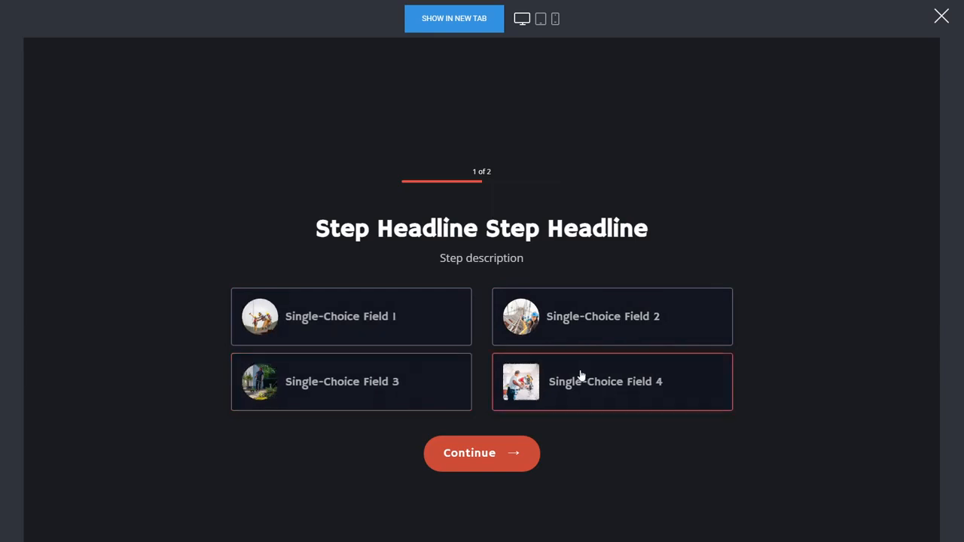
{"action": "left_click", "coordinate": [516, 465]}
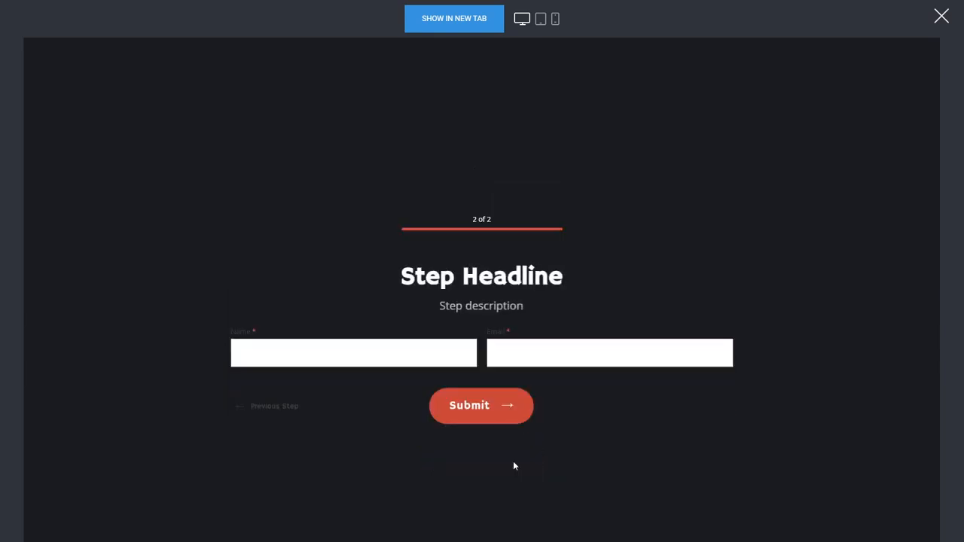
{"action": "left_click", "coordinate": [429, 351]}
{"action": "left_click", "coordinate": [427, 354]}
{"action": "type", "text": "E"}
{"action": "key", "text": "ctrl+v"}
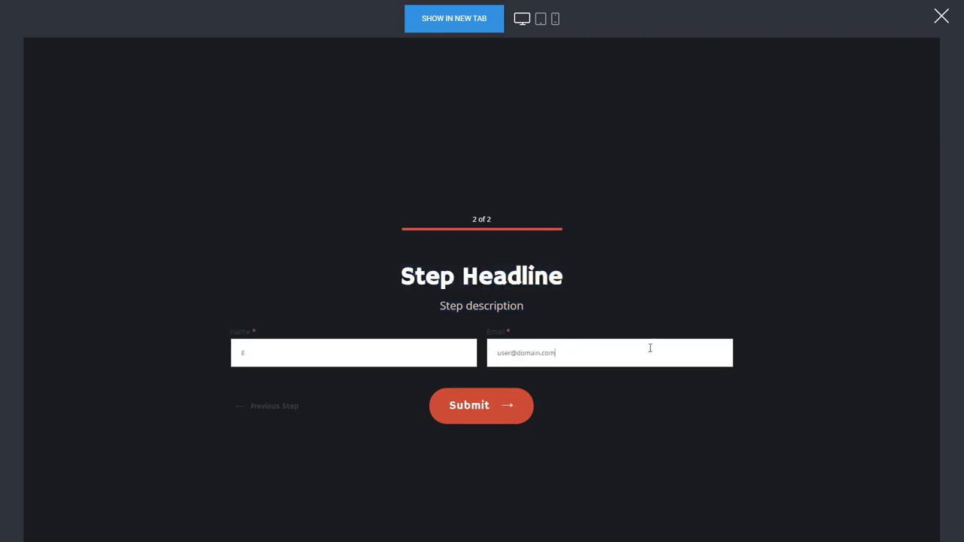
{"action": "left_click", "coordinate": [497, 409]}
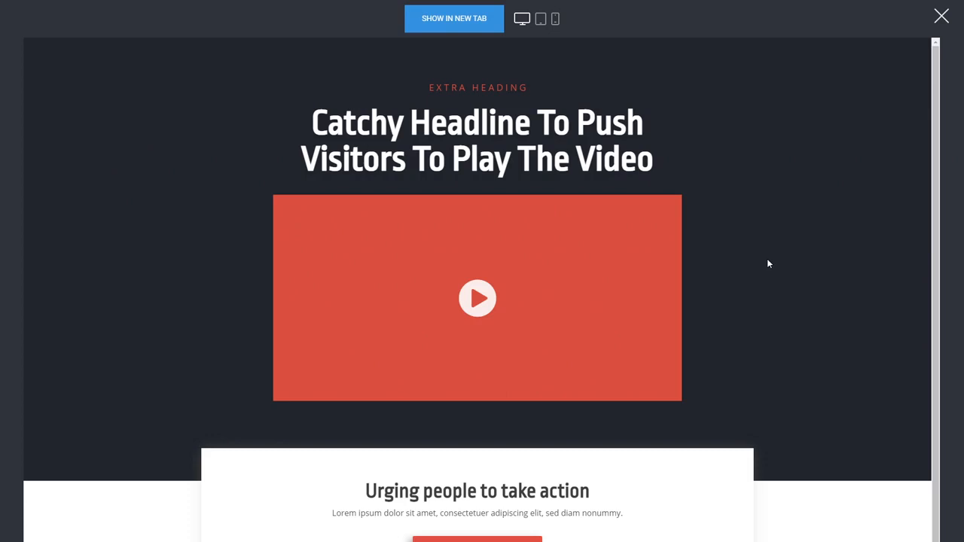
{"action": "left_click", "coordinate": [940, 16]}
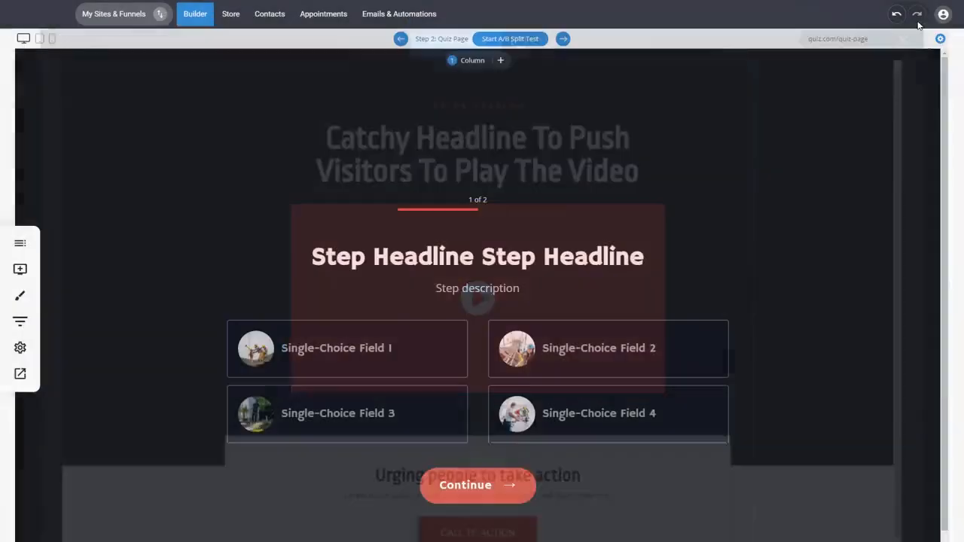
- Review the Quiz Funnel's step list, looking at the Results 4 step, and return to the Quiz Page
{"action": "left_click", "coordinate": [21, 321]}
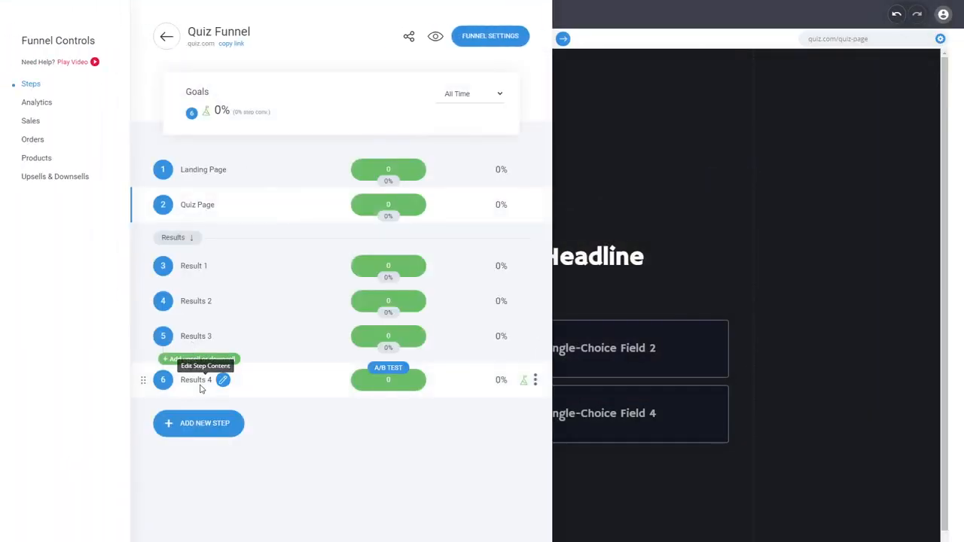
{"action": "left_click", "coordinate": [679, 289]}
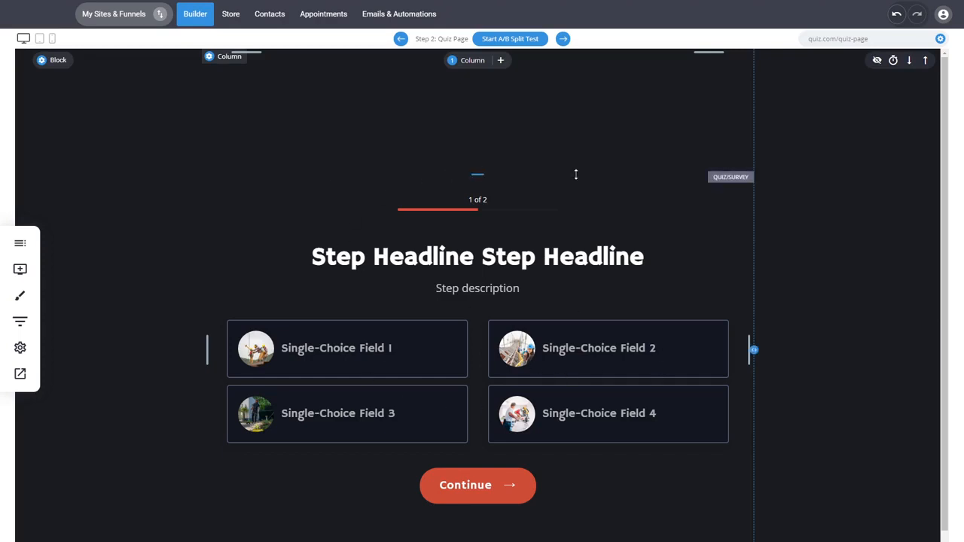
- Open the new quiz respondent in Contacts and examine the Quiz/Survey submission's answers, score and assigned tag
{"action": "left_click", "coordinate": [269, 15]}
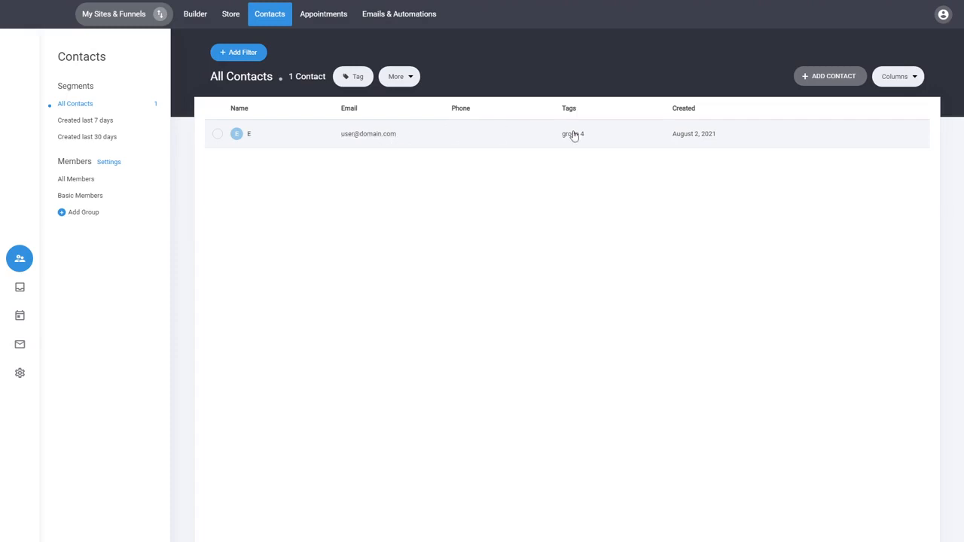
{"action": "left_click", "coordinate": [375, 140]}
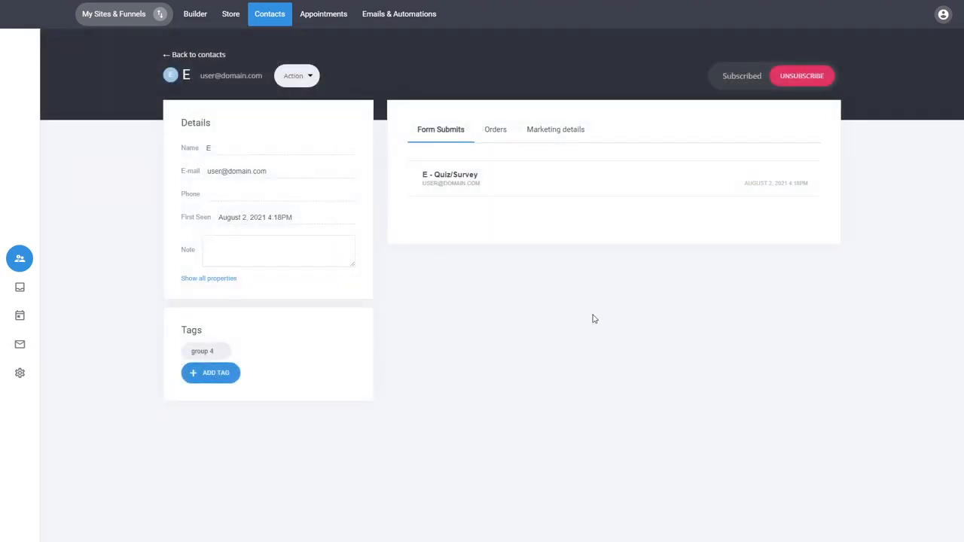
{"action": "left_click", "coordinate": [497, 192]}
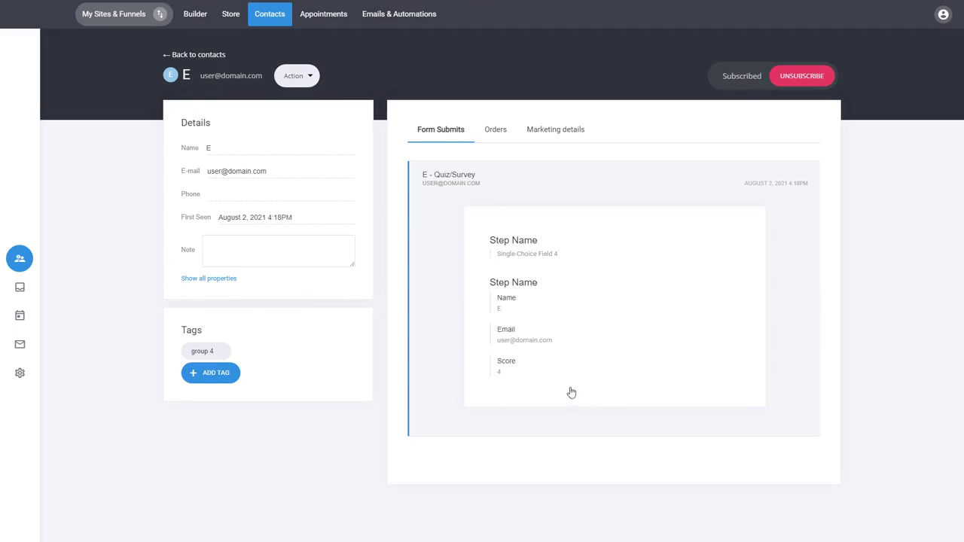
{"action": "mouse_move", "coordinate": [200, 352]}
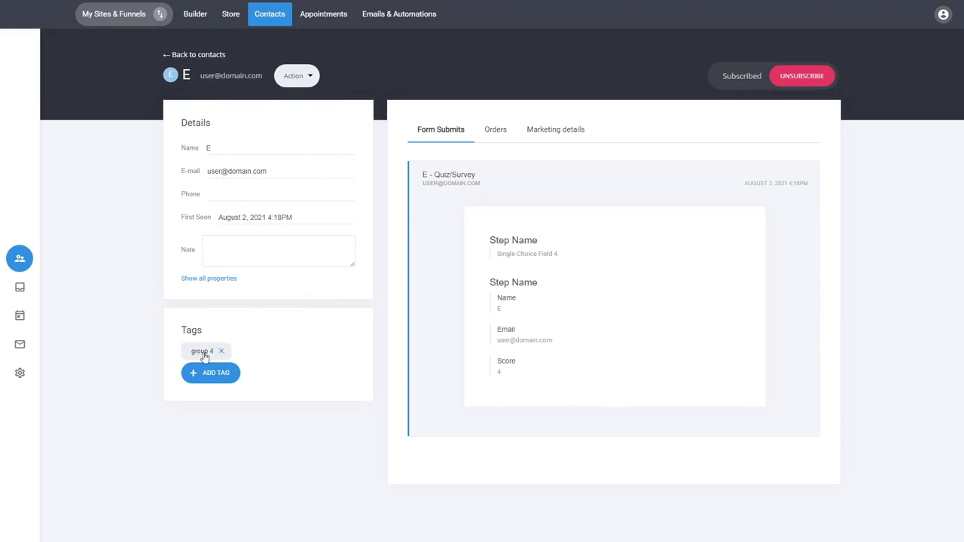